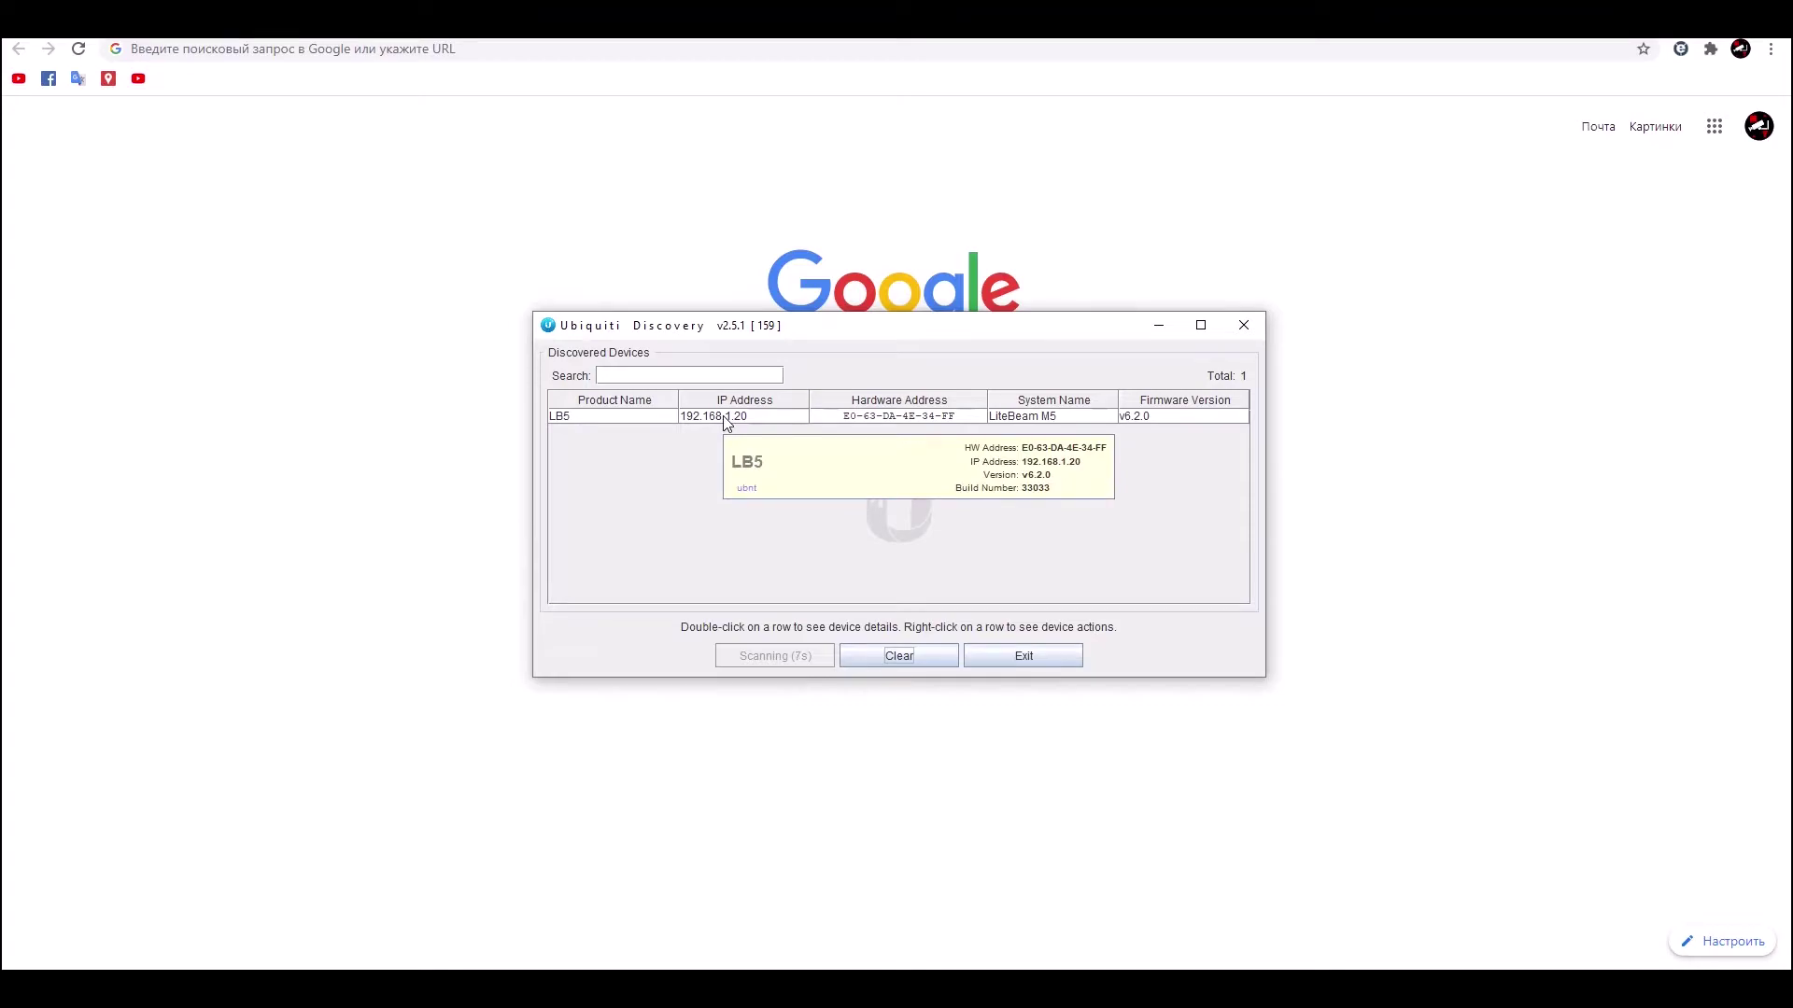
- Open the discovered LiteBeam M5's web interface at 192.168.1.20, log in with the filled-in credentials and dismiss the default-password notice
left_click(764, 419)
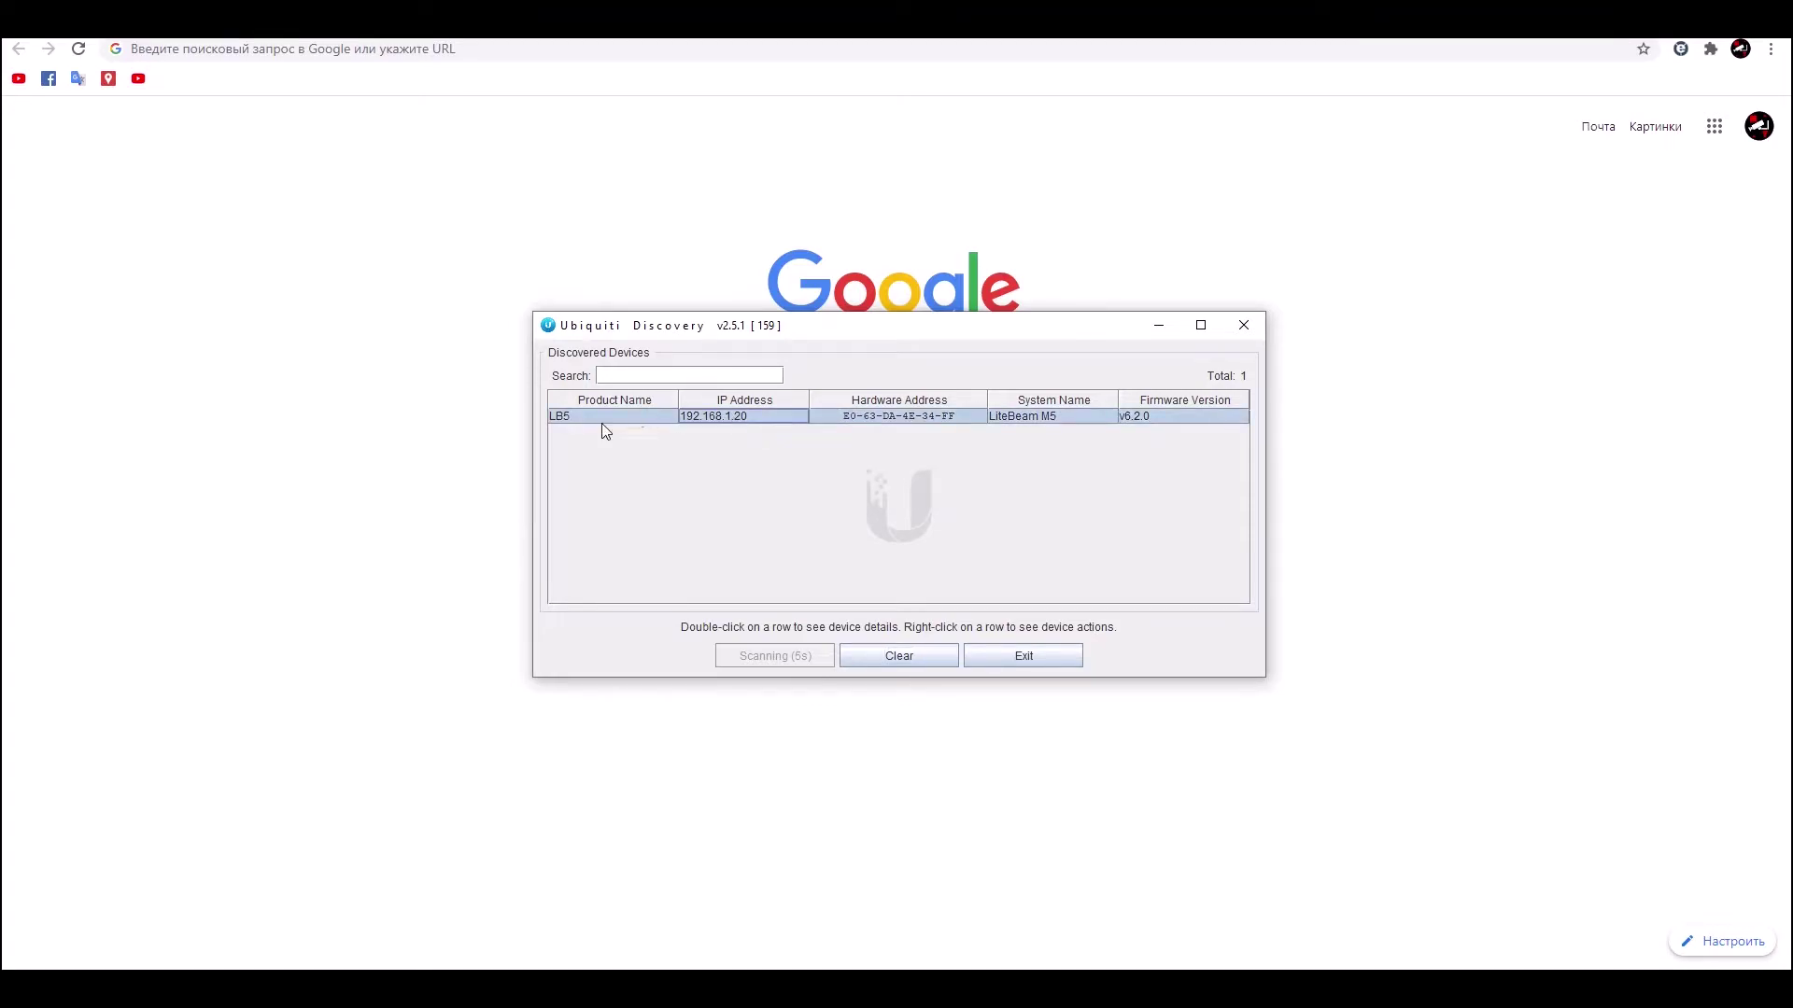
mouse_move(563, 423)
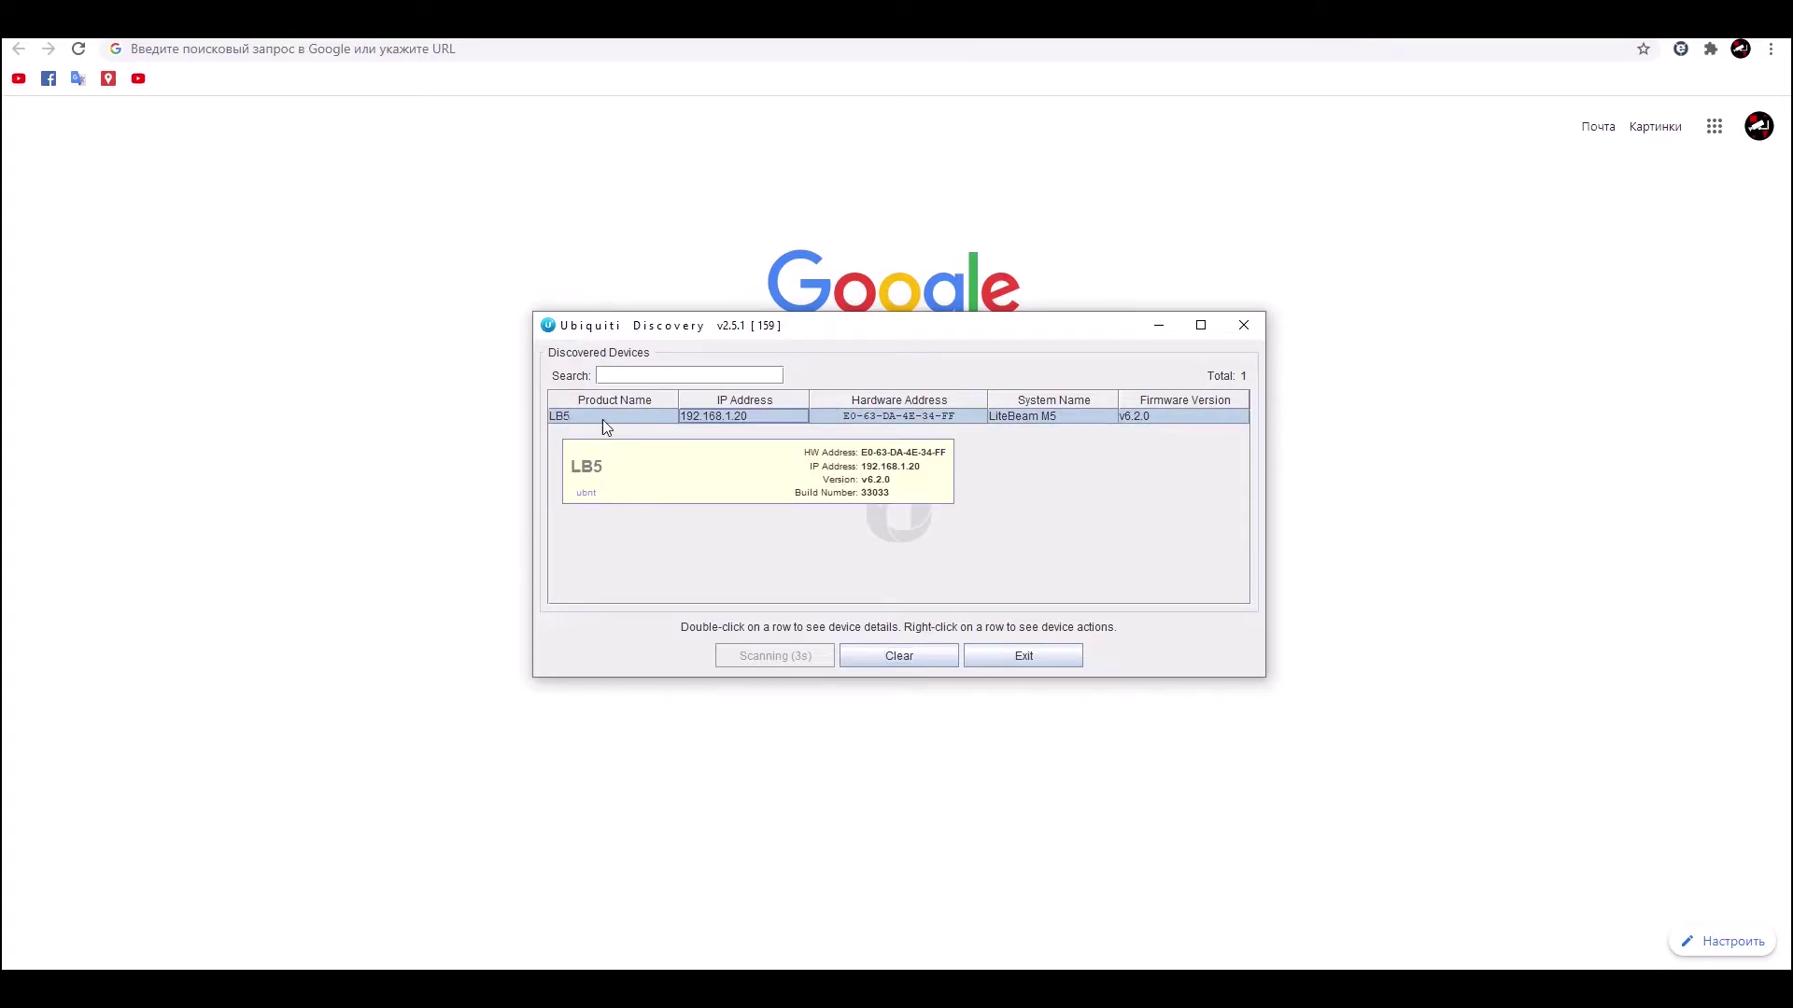
mouse_move(758, 420)
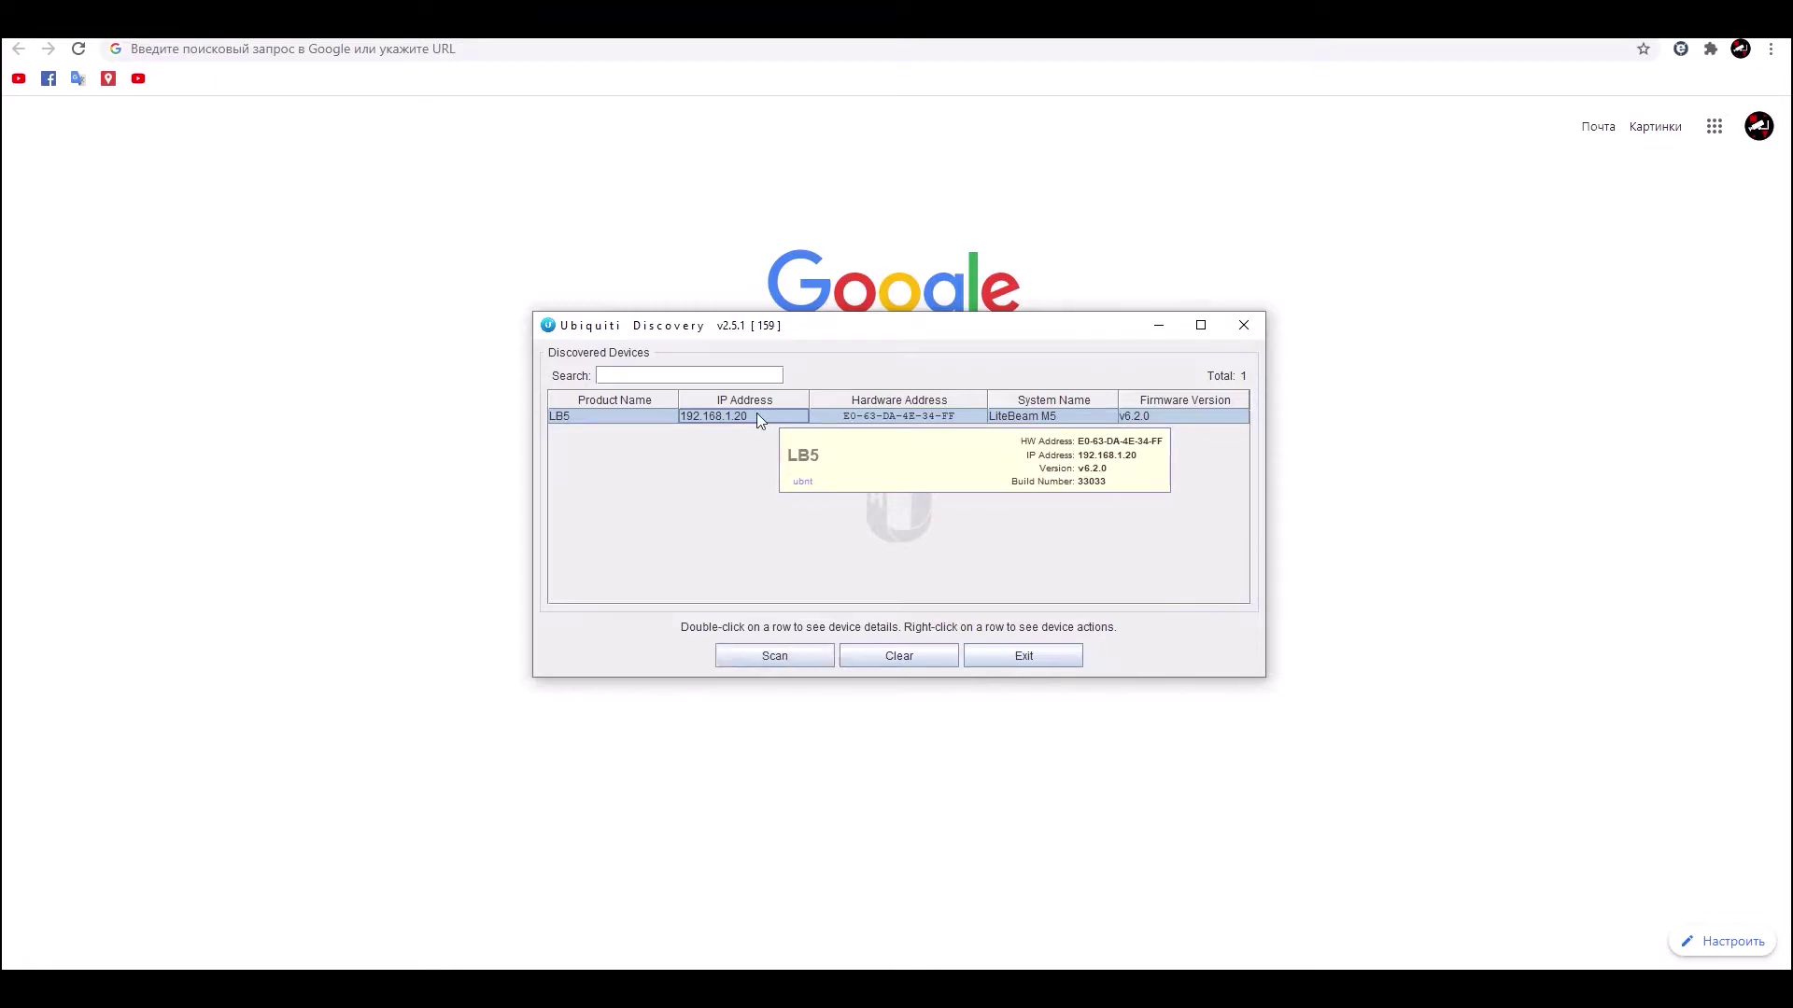
double_click(756, 413)
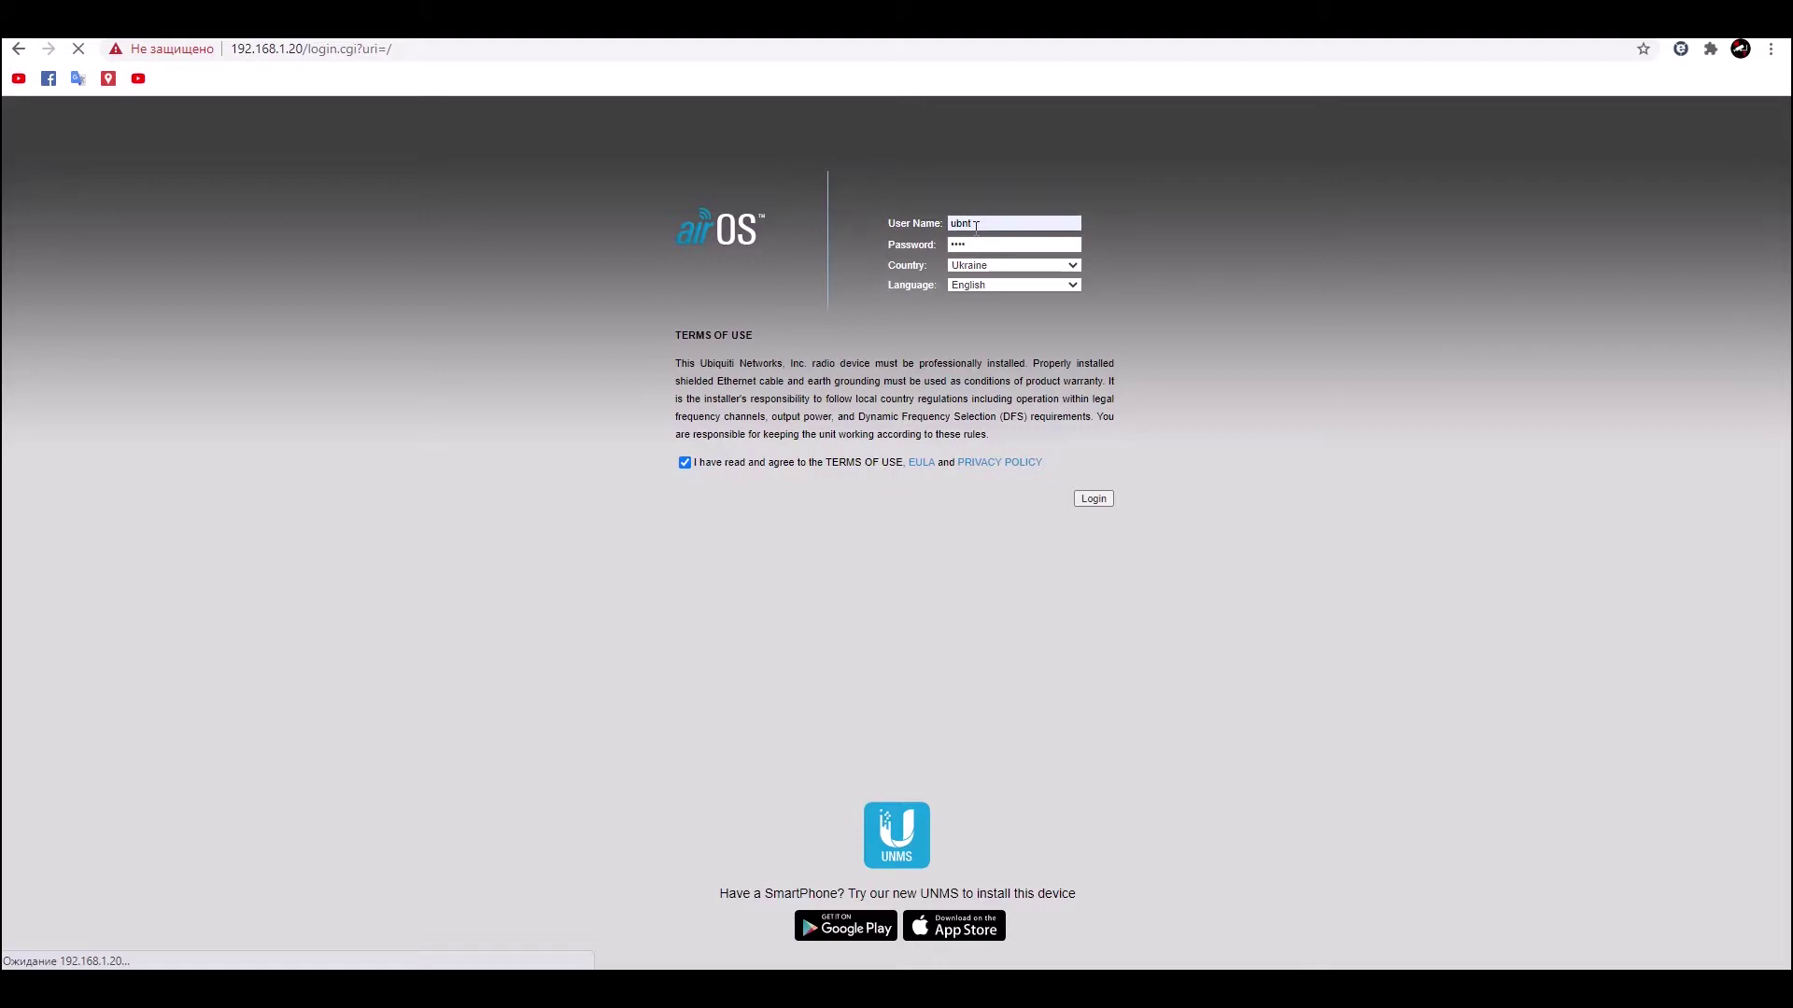
left_click(986, 225)
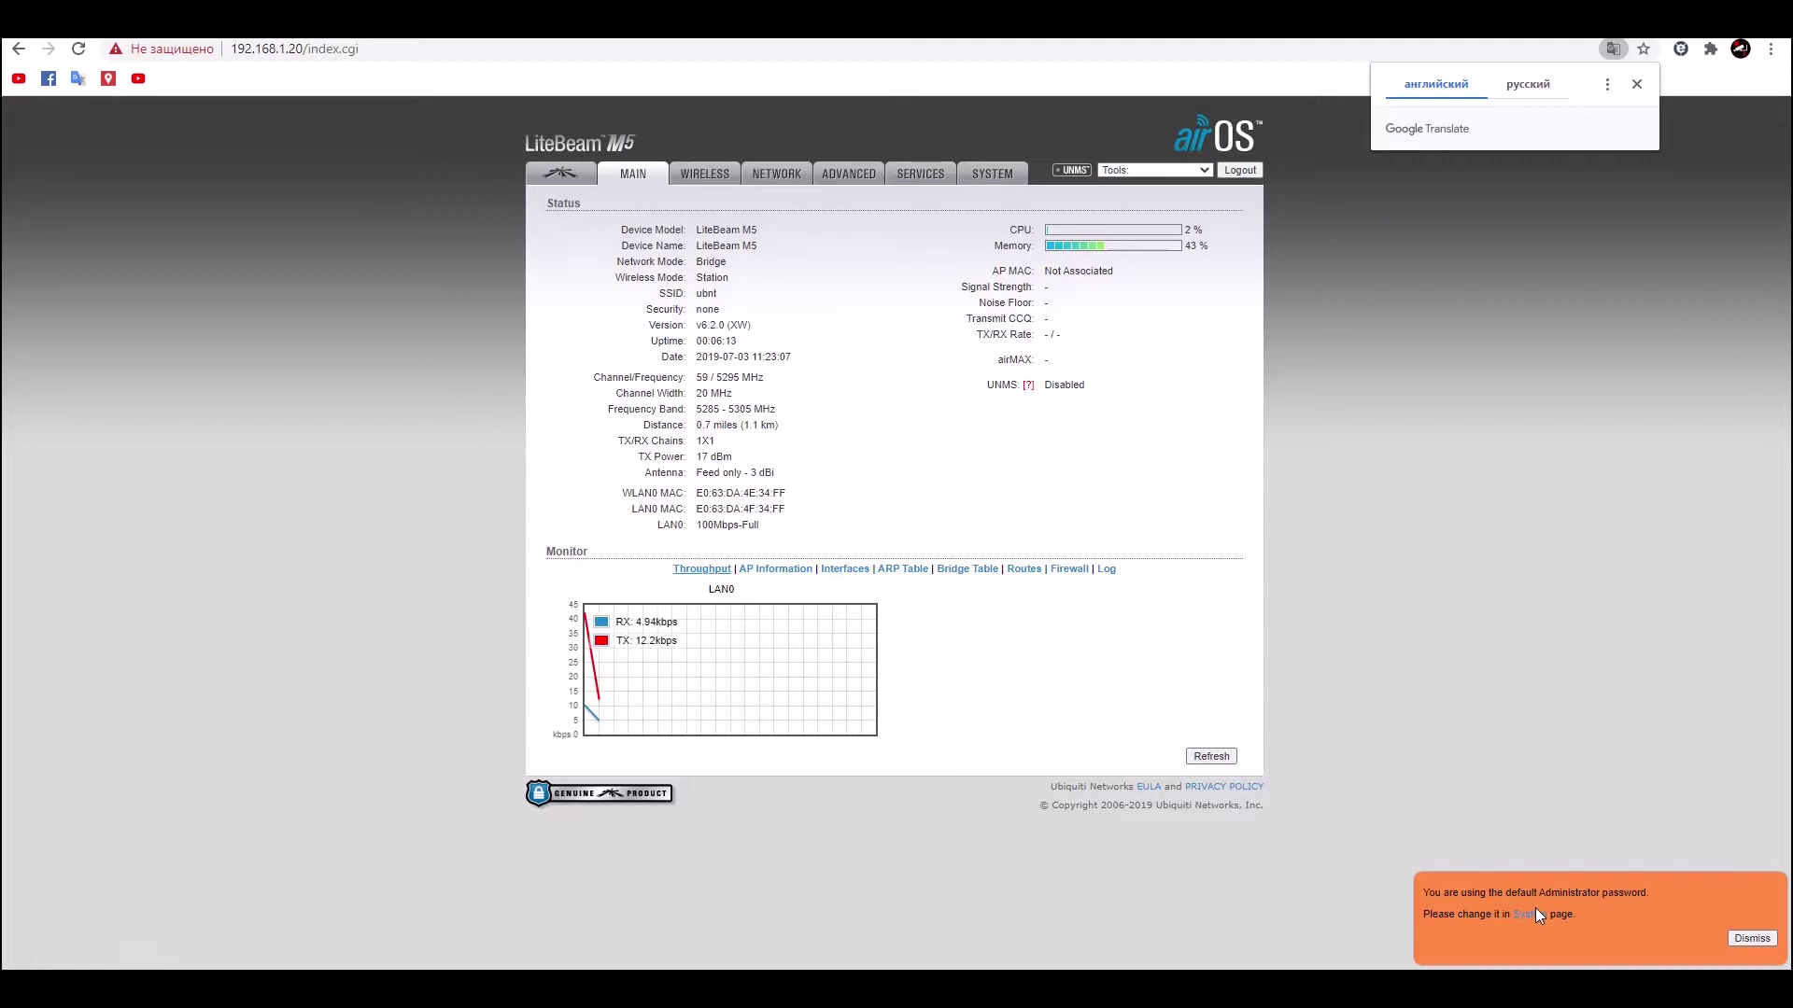
left_click(1769, 941)
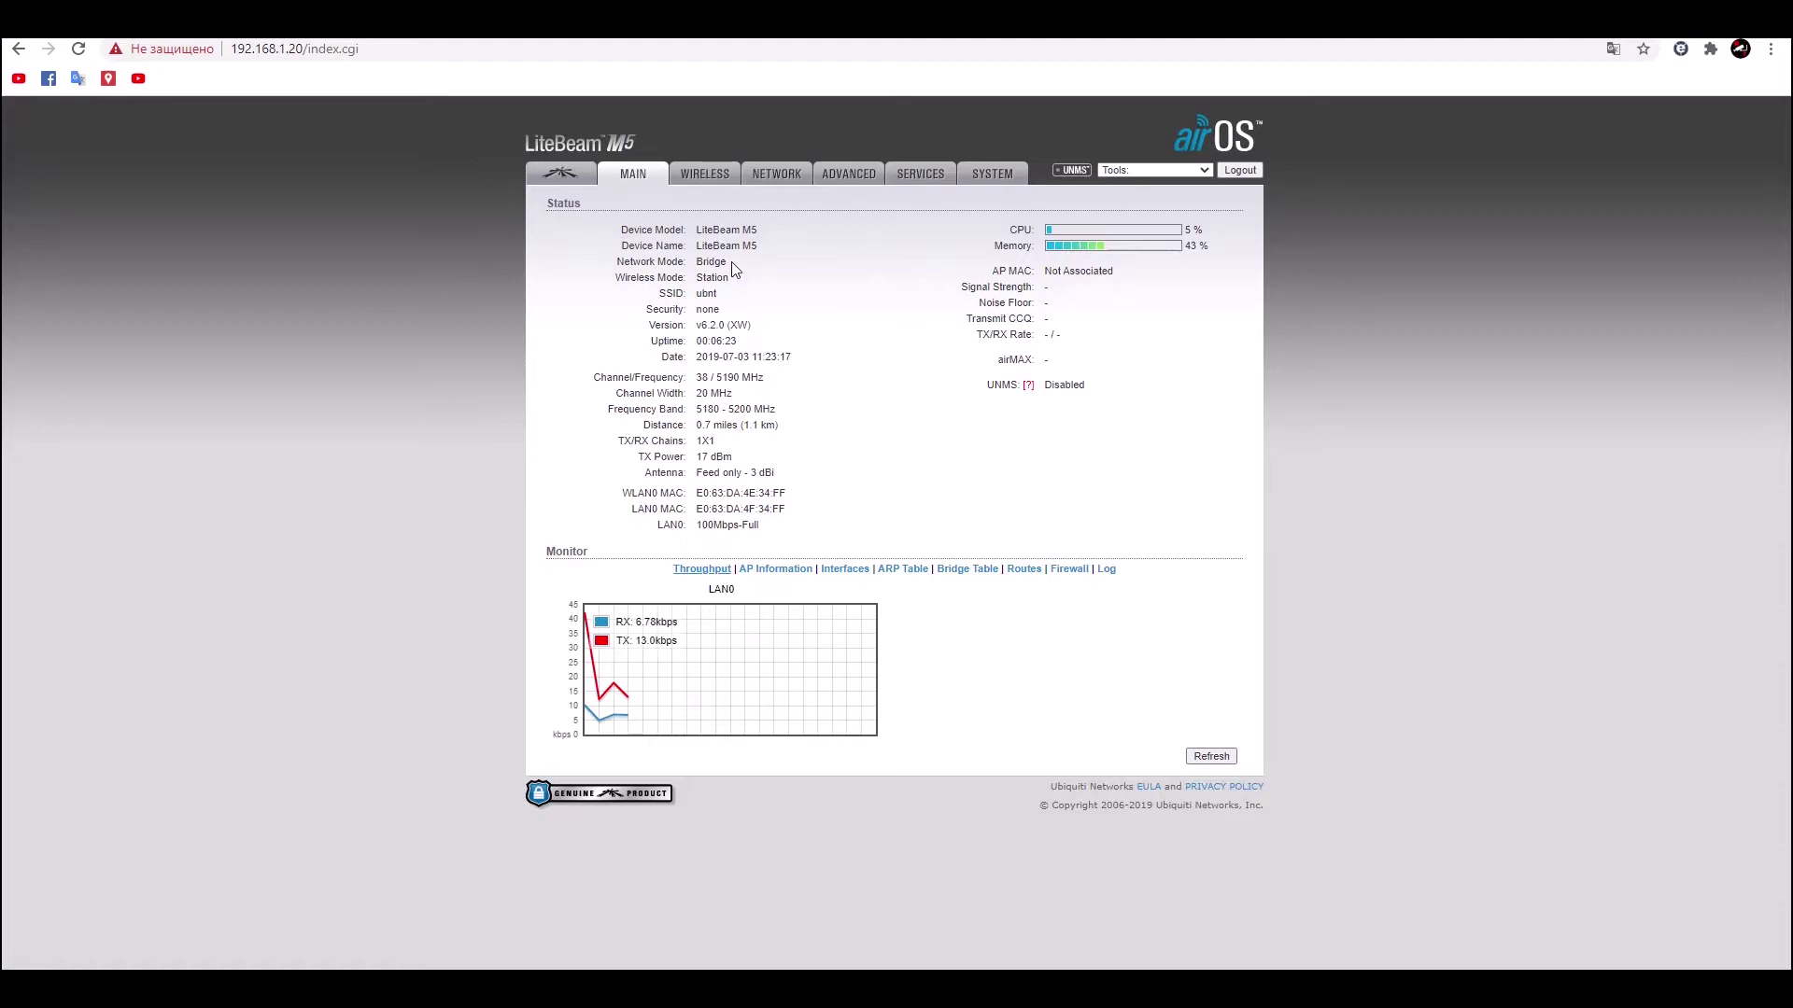
- Examine the device status: wireless mode, security, channel and frequency, channel width, frequency band and MAC addresses
left_click_drag(729, 278, 700, 291)
left_click_drag(725, 310, 700, 315)
left_click(741, 382)
left_click_drag(695, 377, 748, 376)
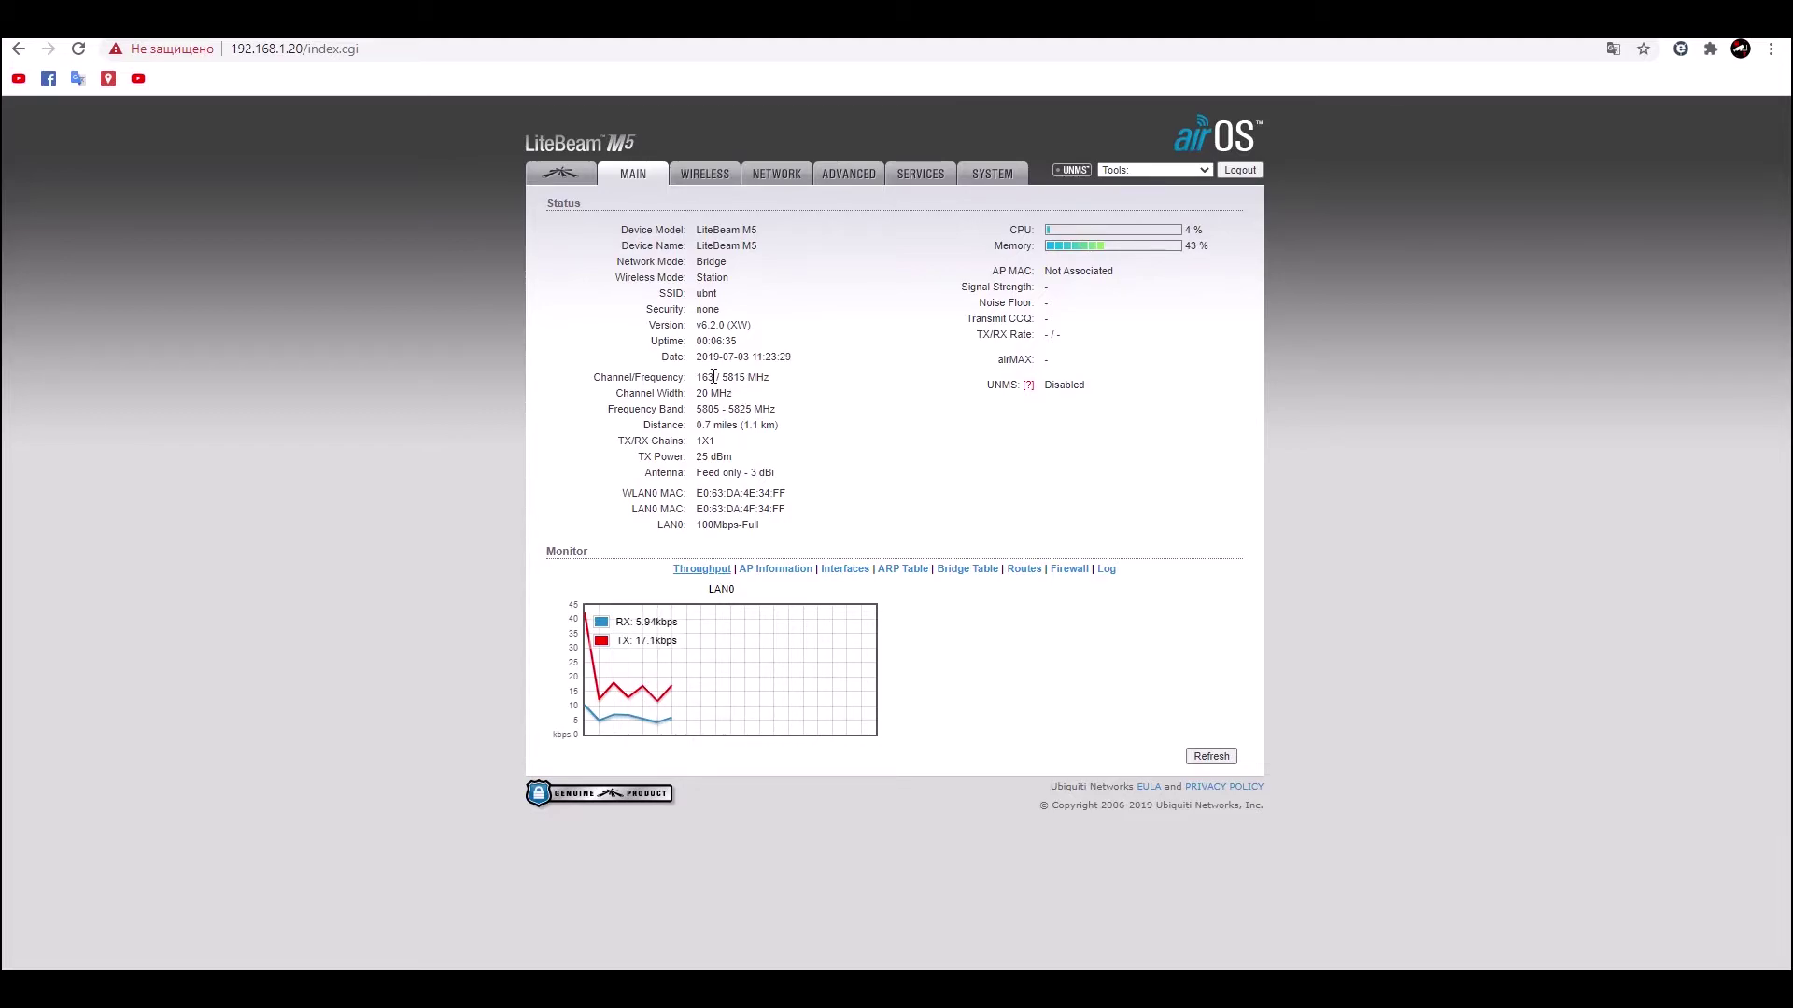
left_click_drag(699, 381, 809, 373)
left_click_drag(786, 412, 700, 393)
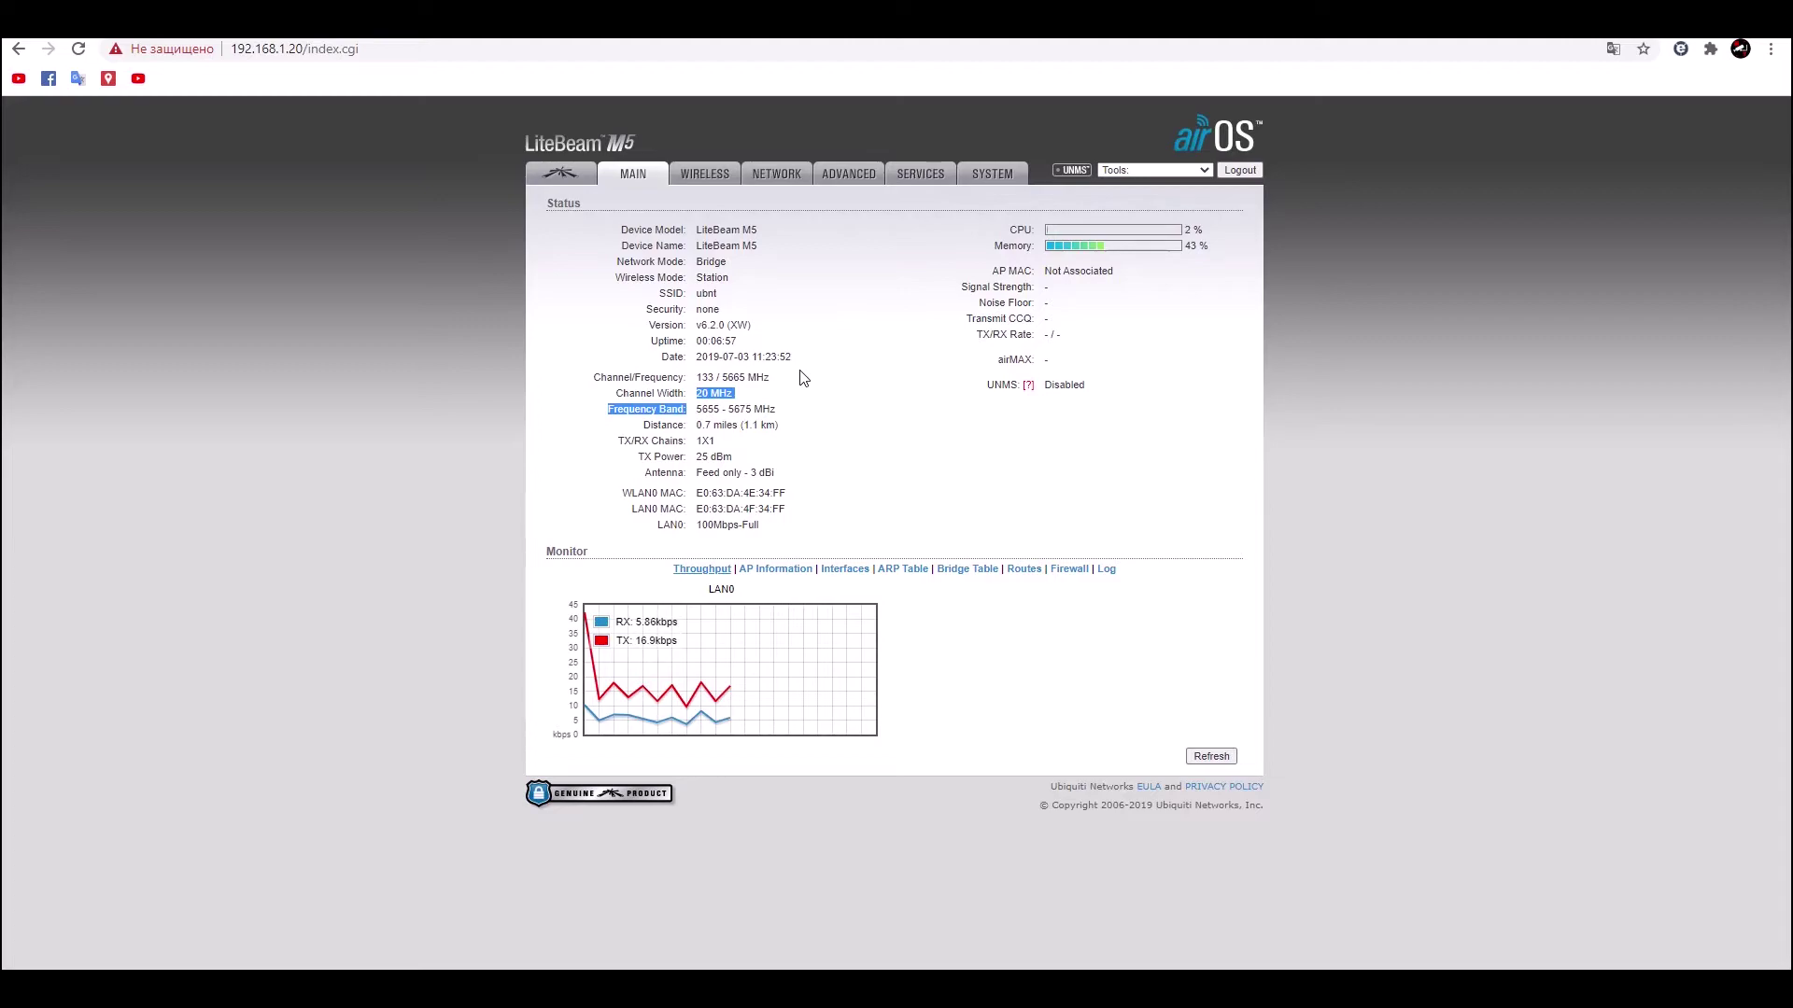
left_click_drag(790, 492, 698, 512)
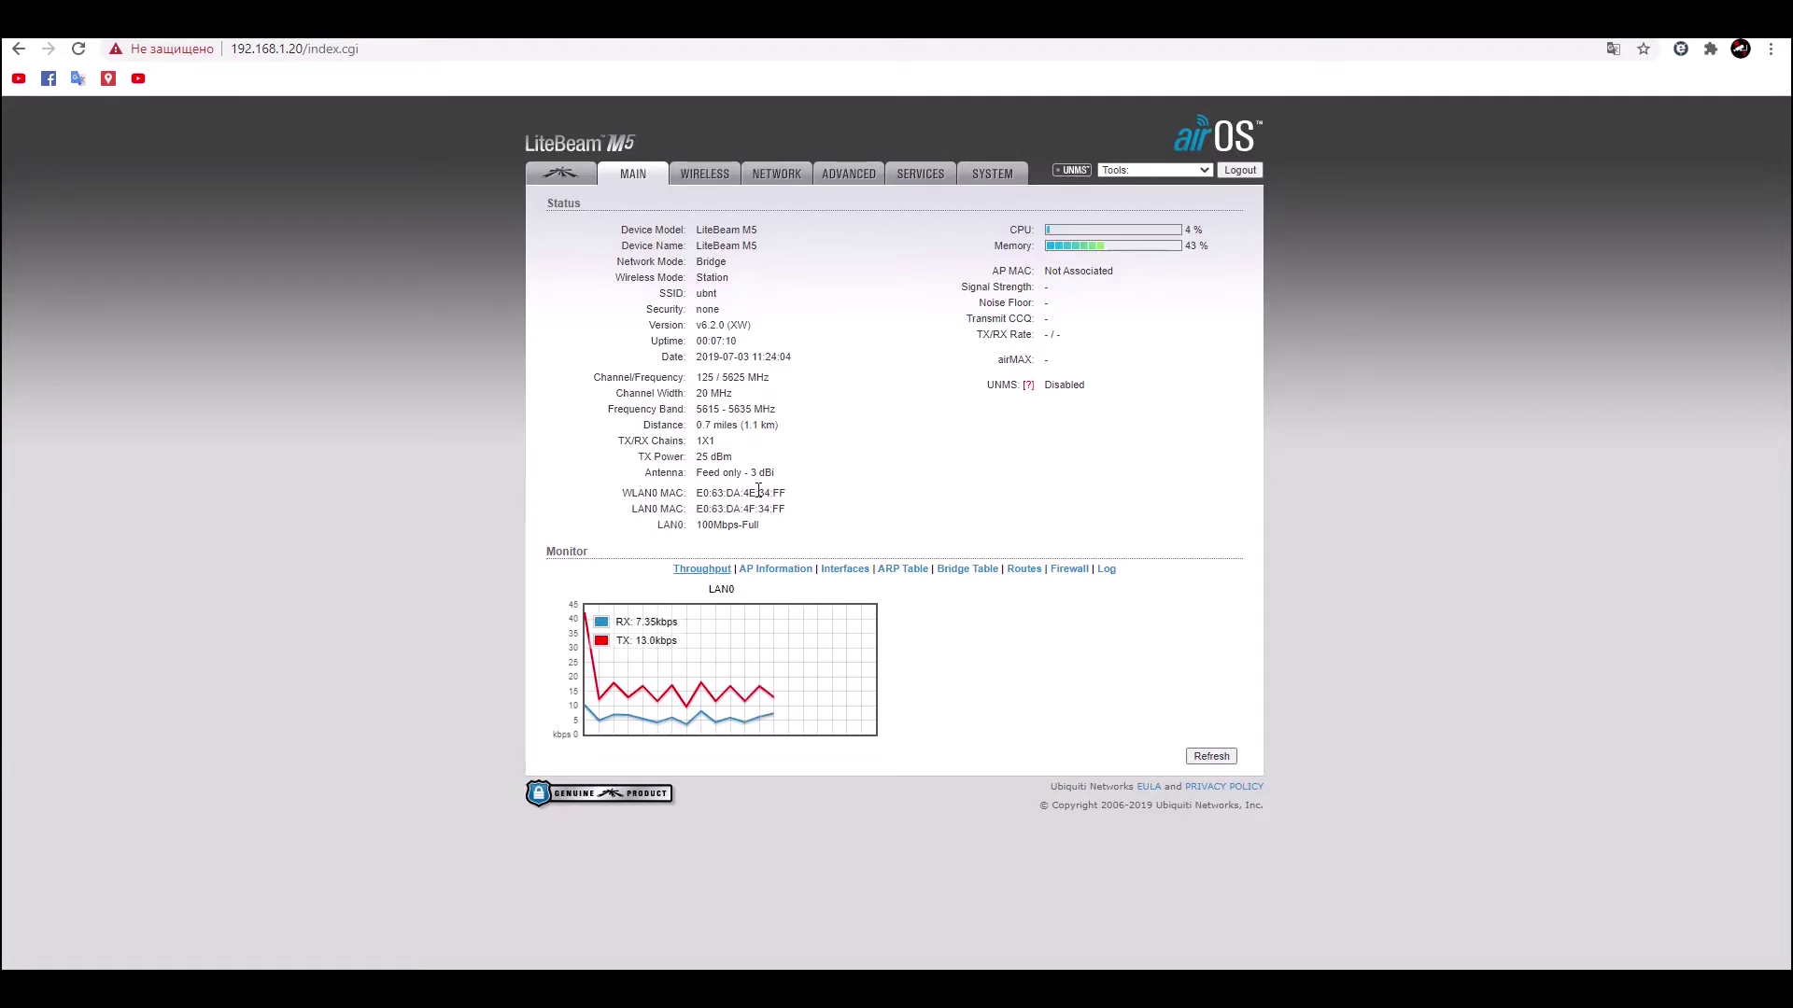
left_click_drag(750, 509, 744, 510)
- In the basic wireless settings, switch the wireless mode to Access Point and back to Station
left_click(701, 177)
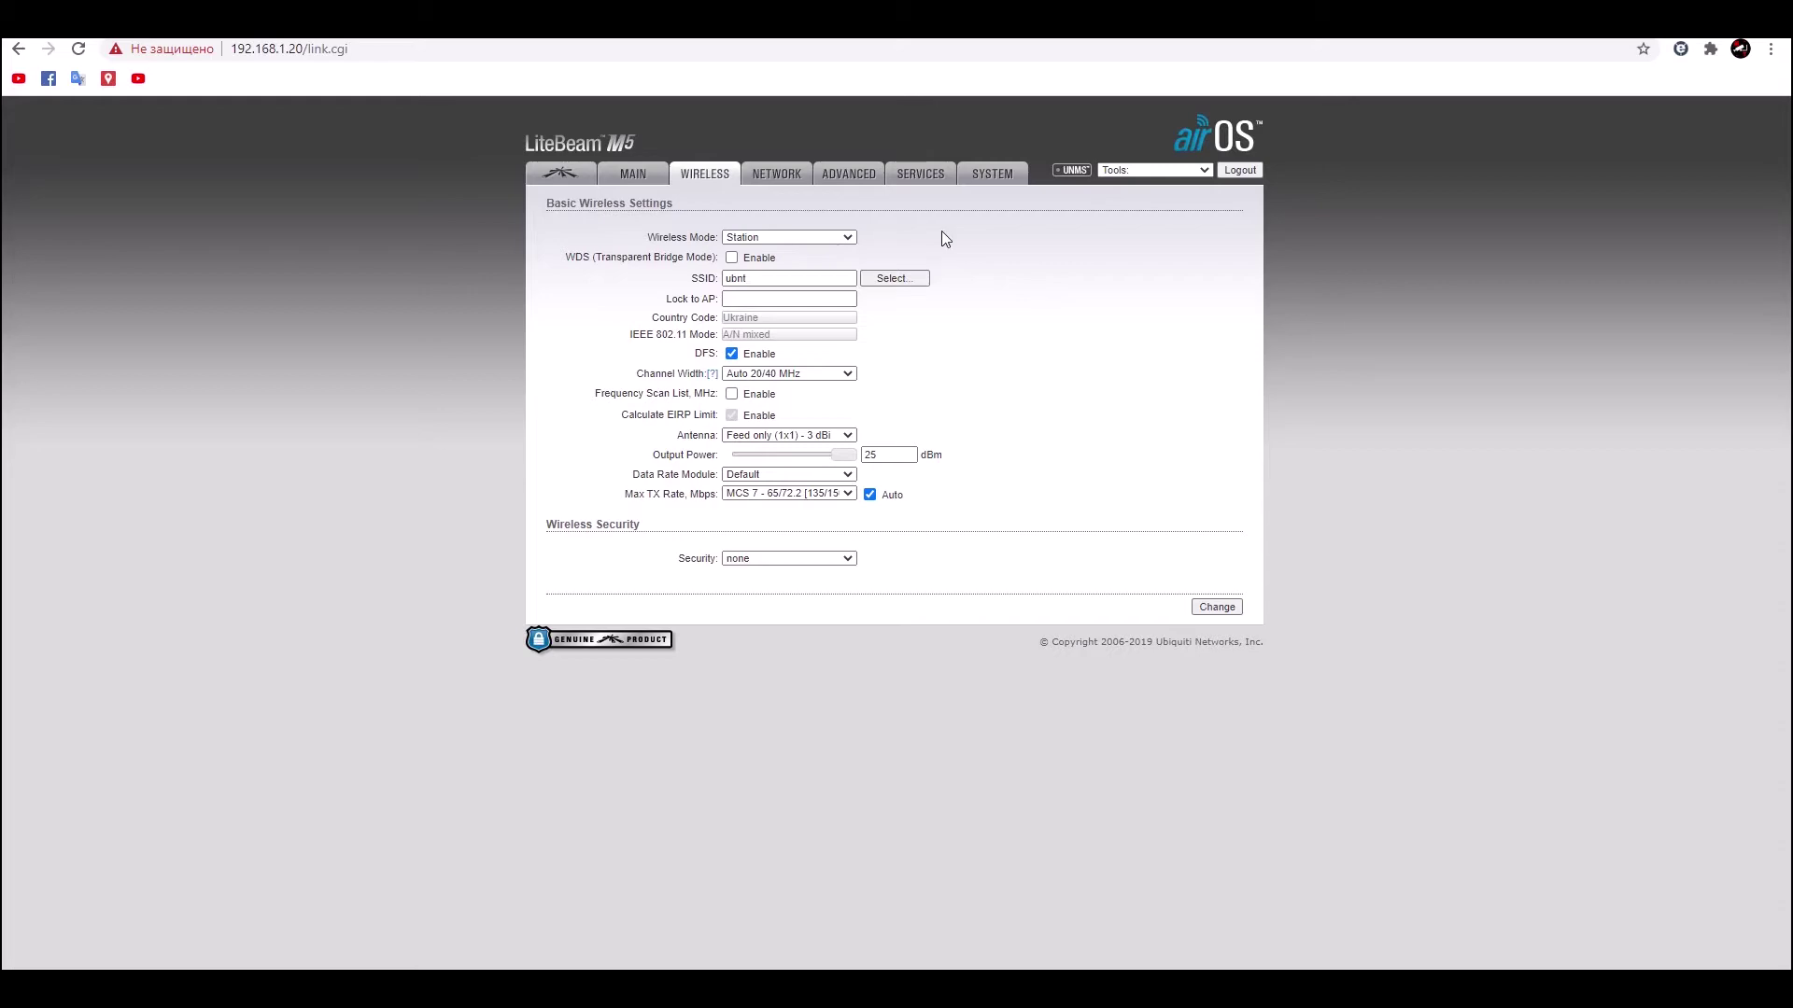
left_click(826, 231)
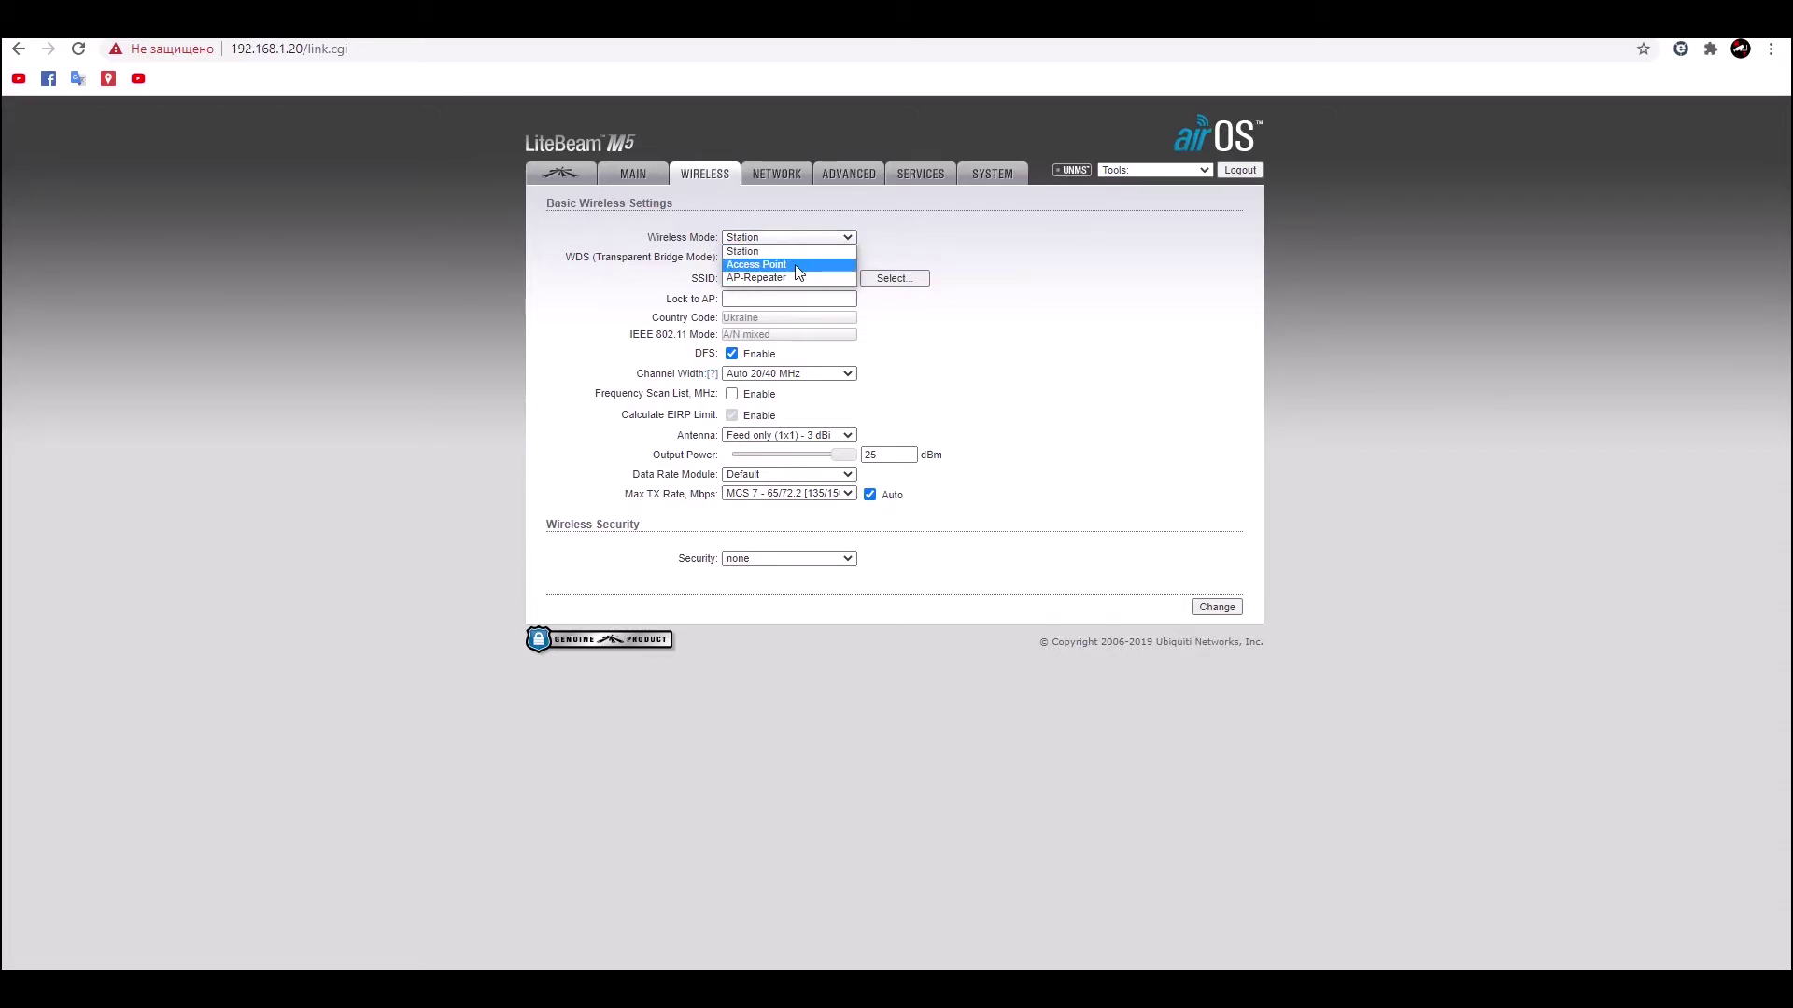
left_click(798, 265)
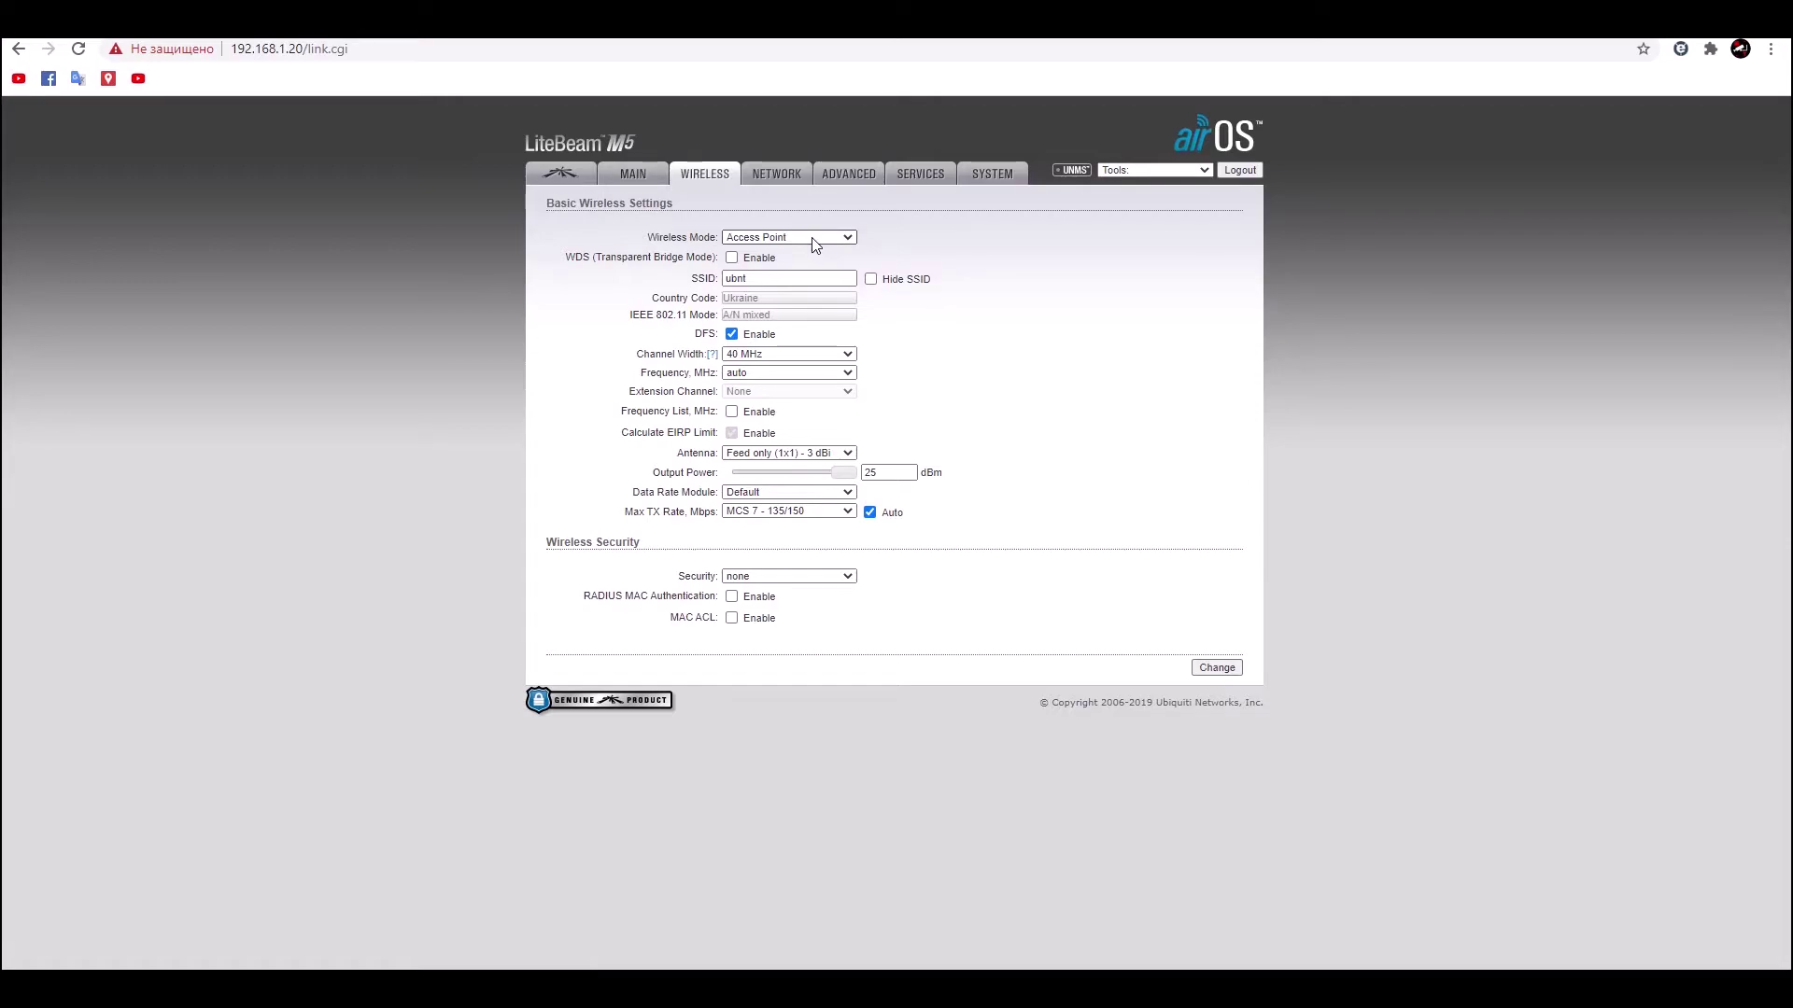
left_click(822, 238)
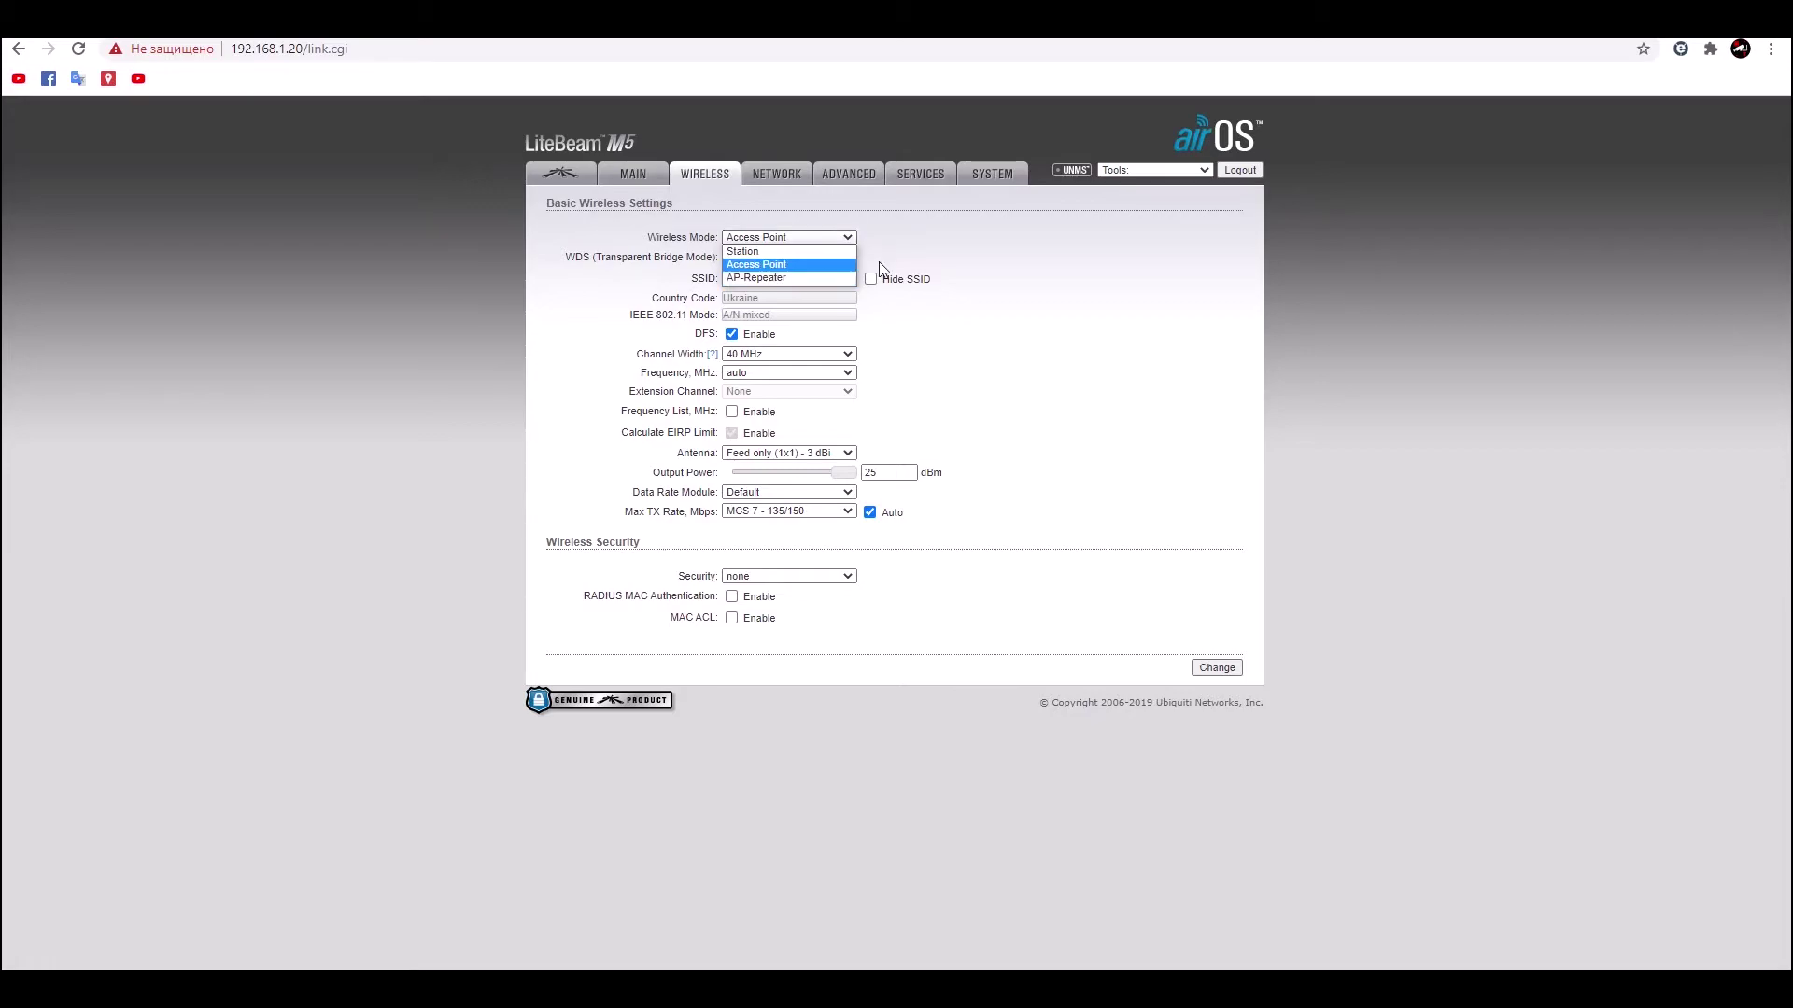
left_click(752, 253)
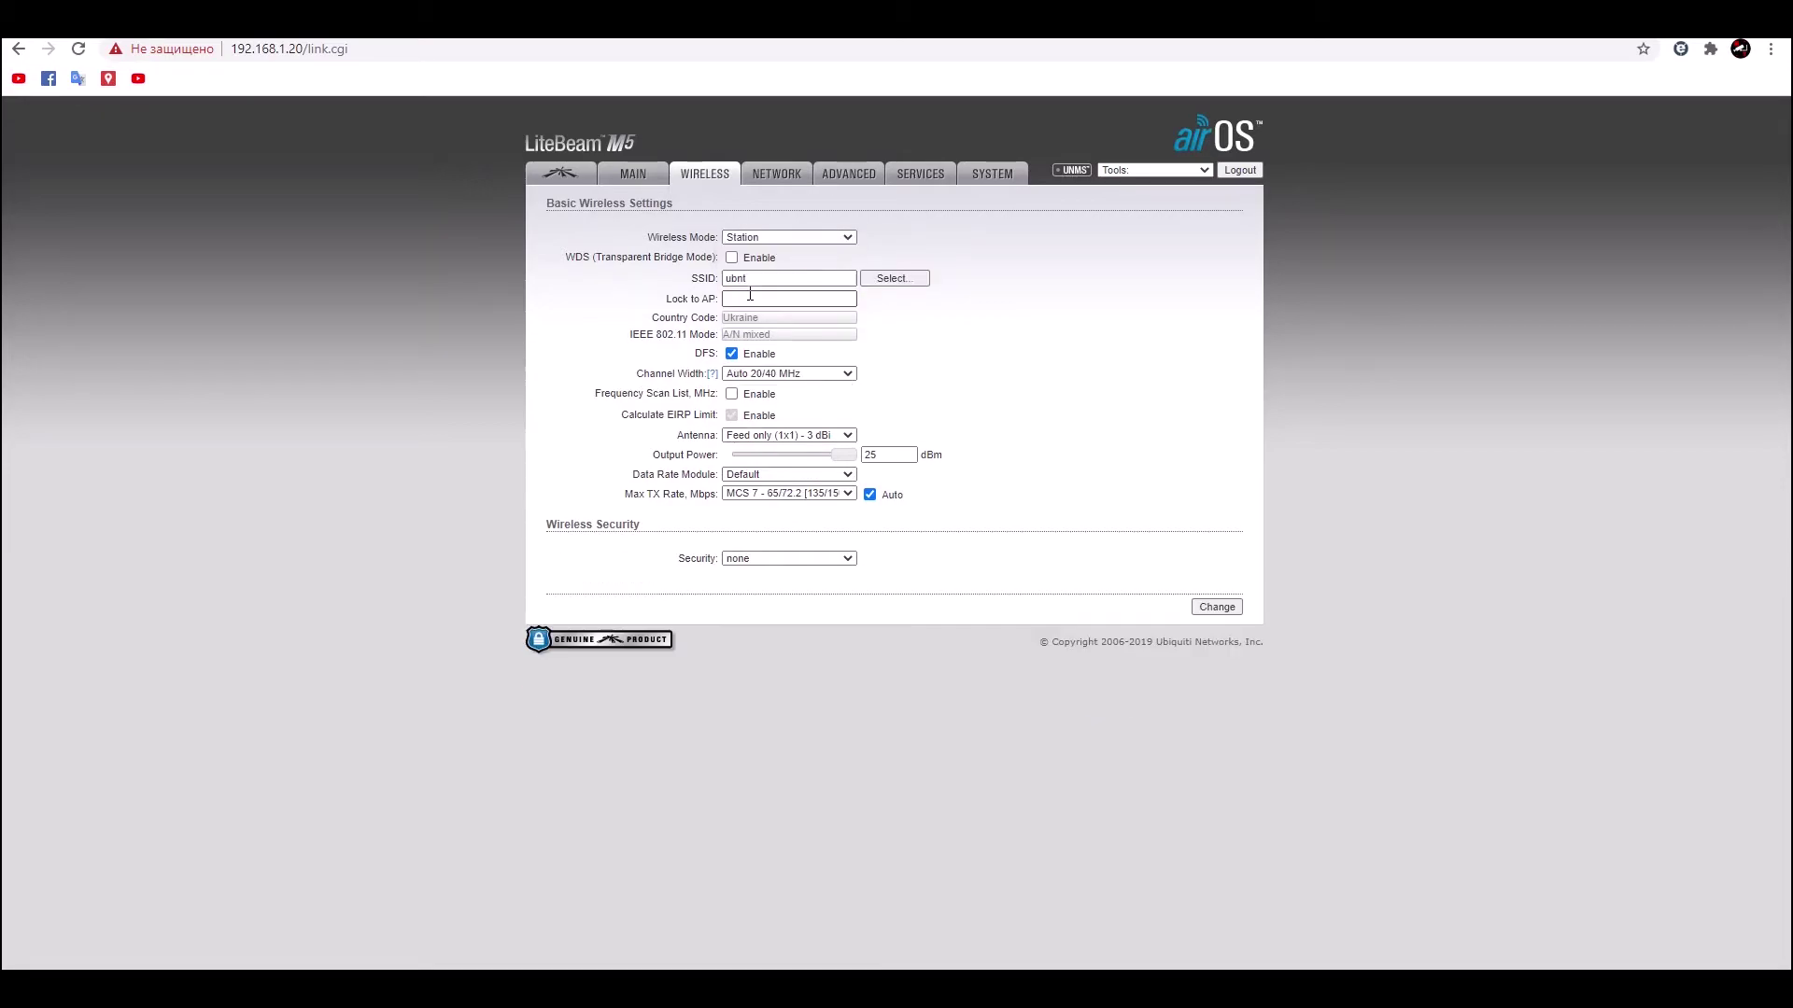
- Run a site survey of nearby access points from the SSID setting and close the survey window
left_click(894, 280)
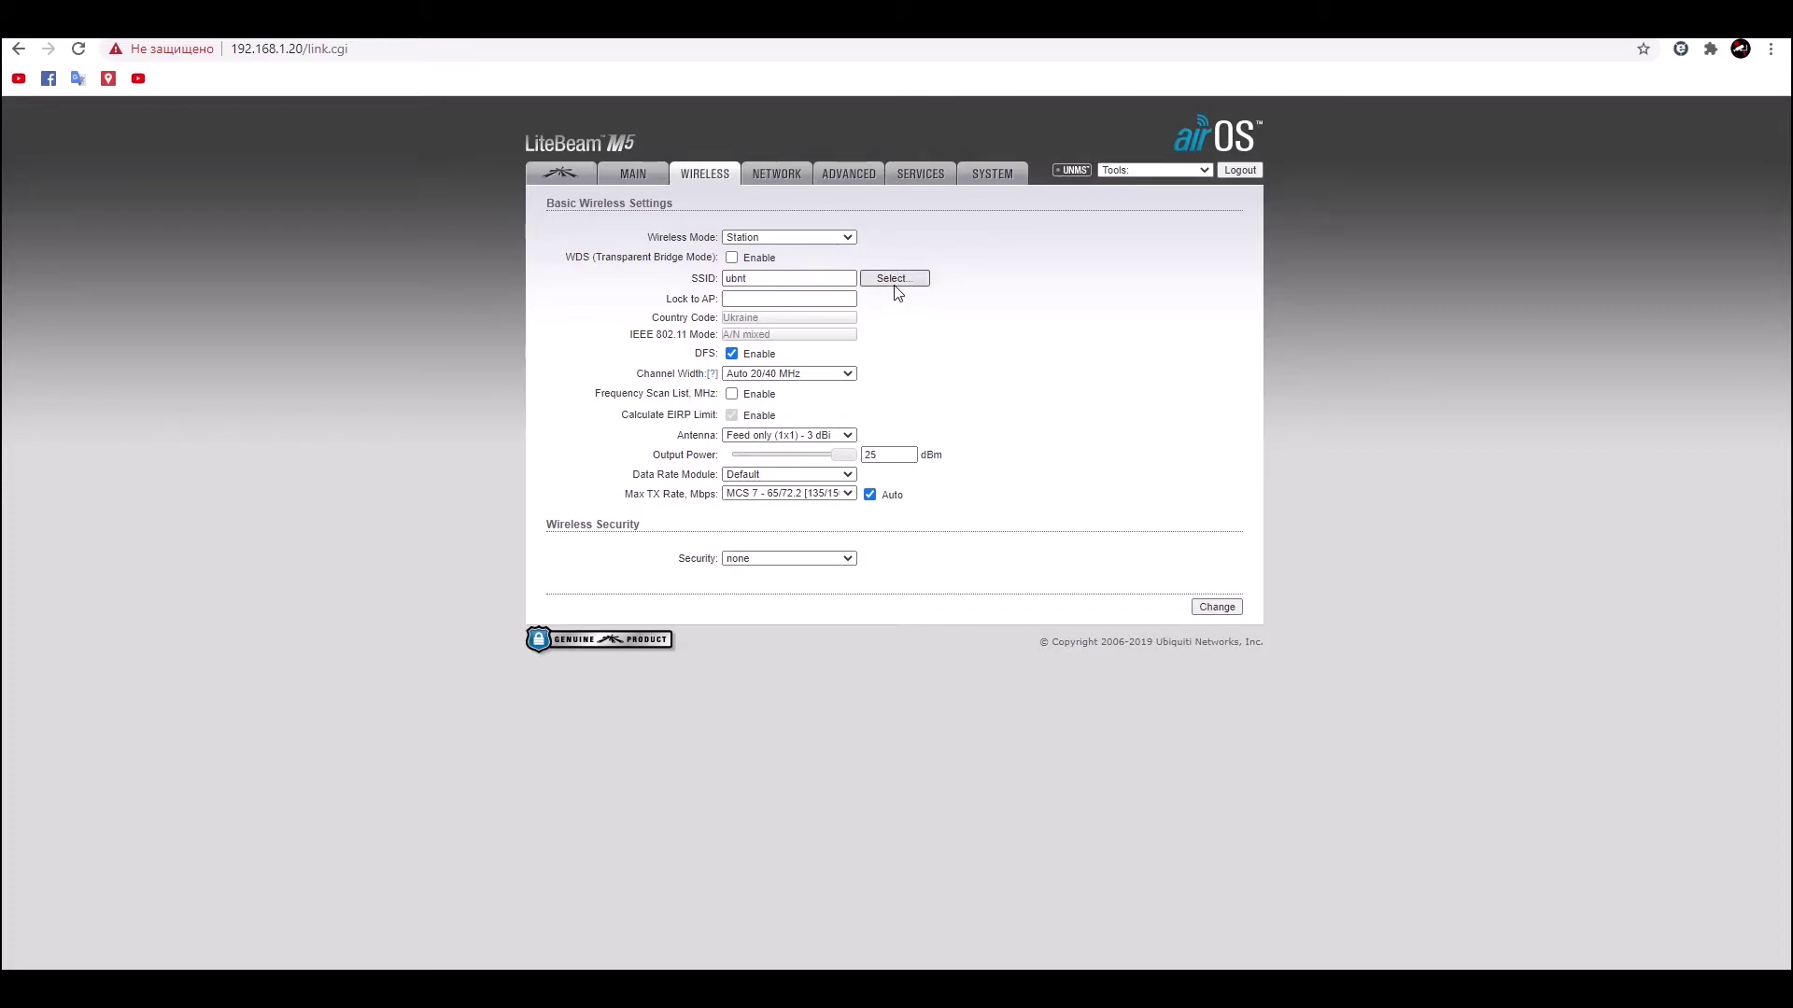
left_click_drag(276, 348, 799, 280)
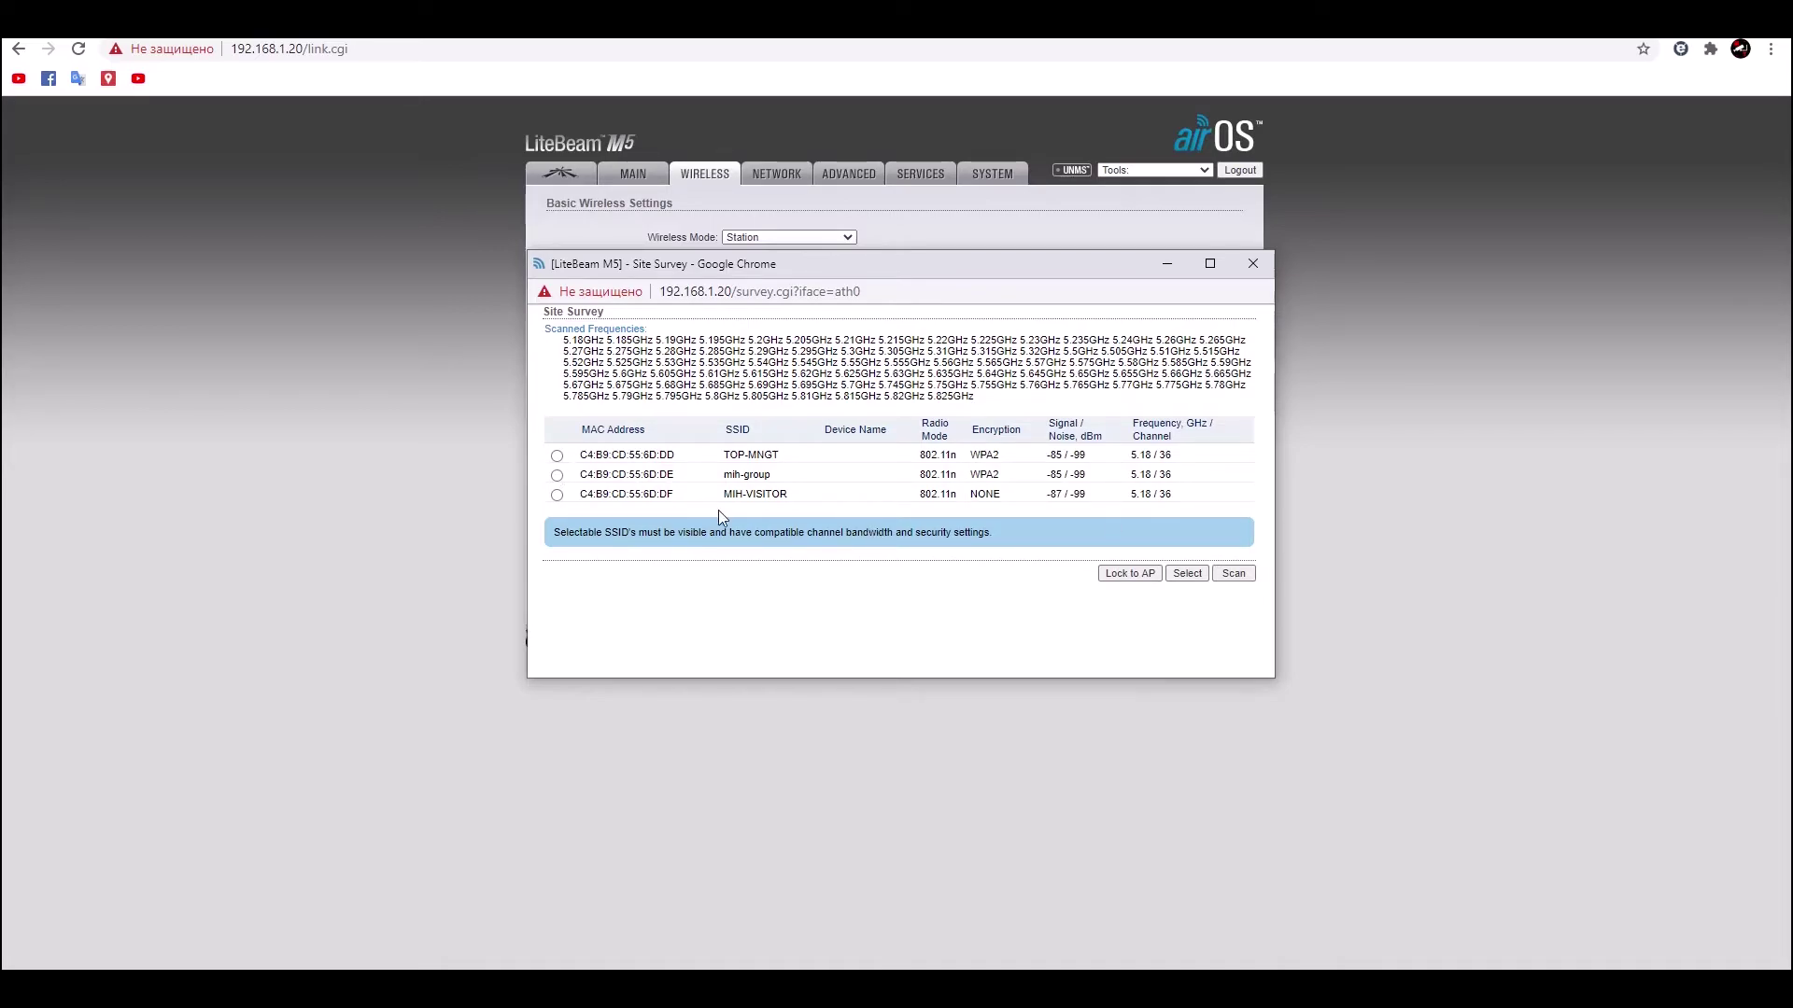
left_click(1255, 264)
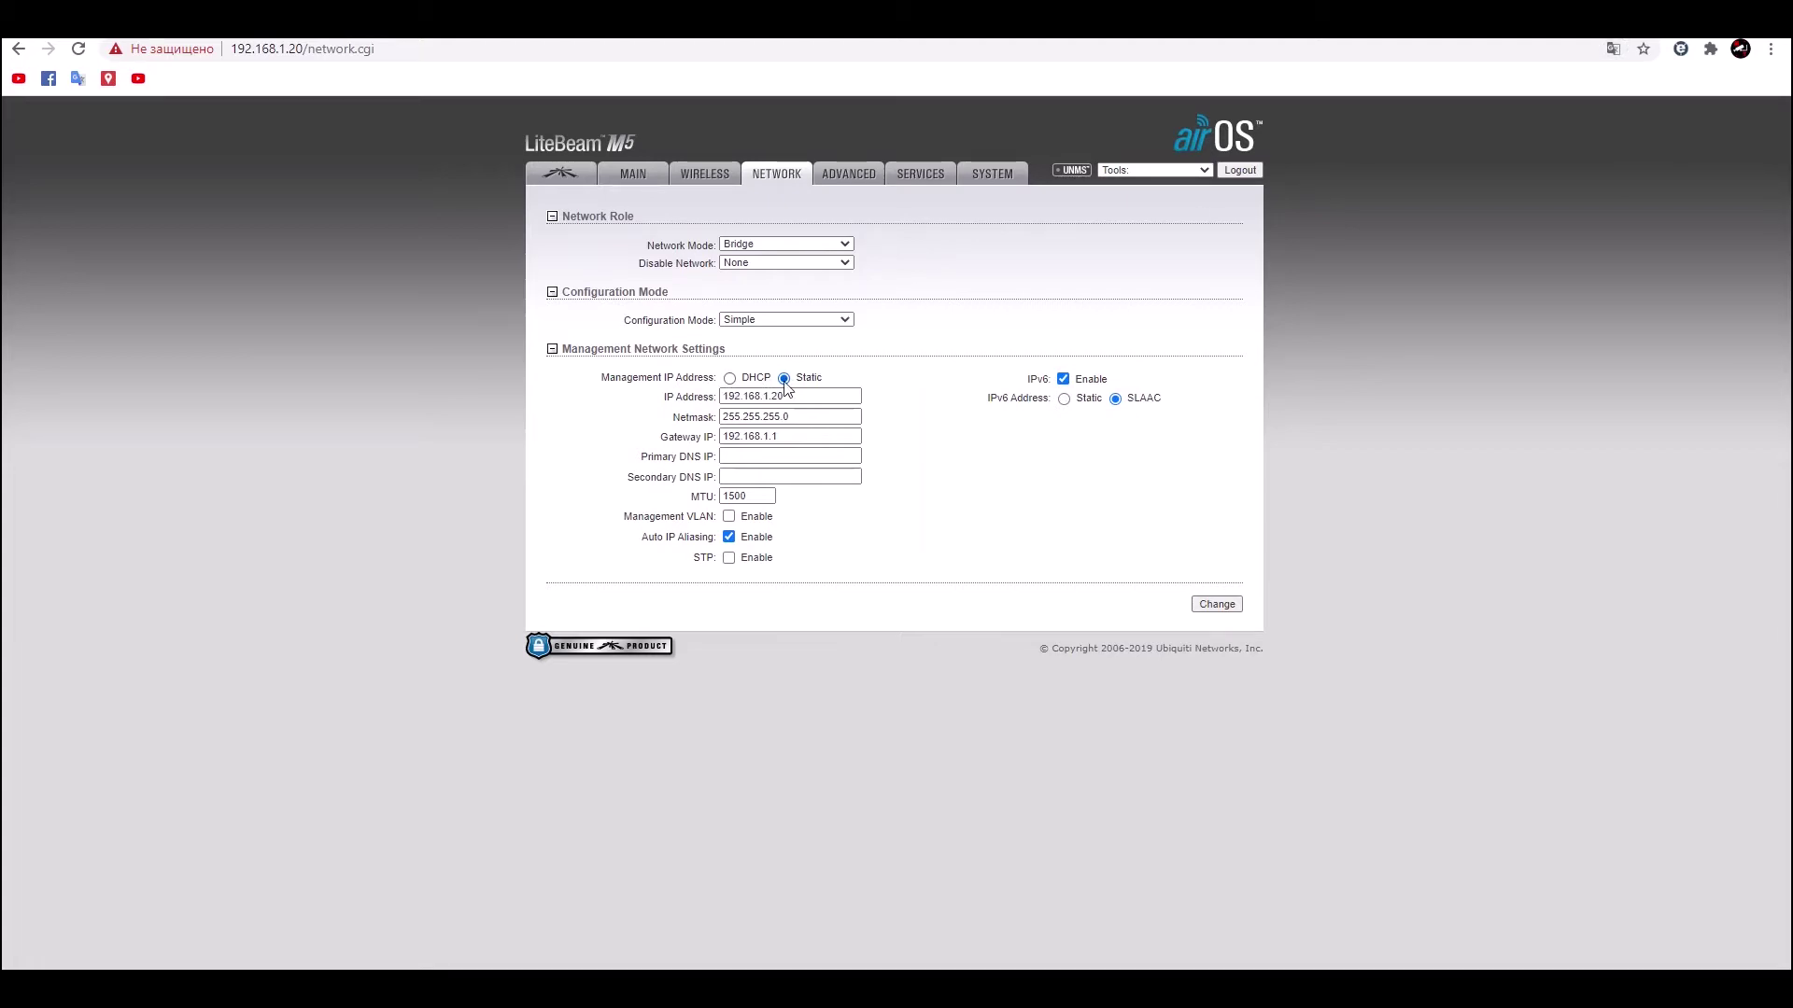
- Review the static management IP address and the available network modes in the network settings, without changing them
left_click(810, 394)
left_click_drag(781, 398, 771, 398)
left_click(759, 245)
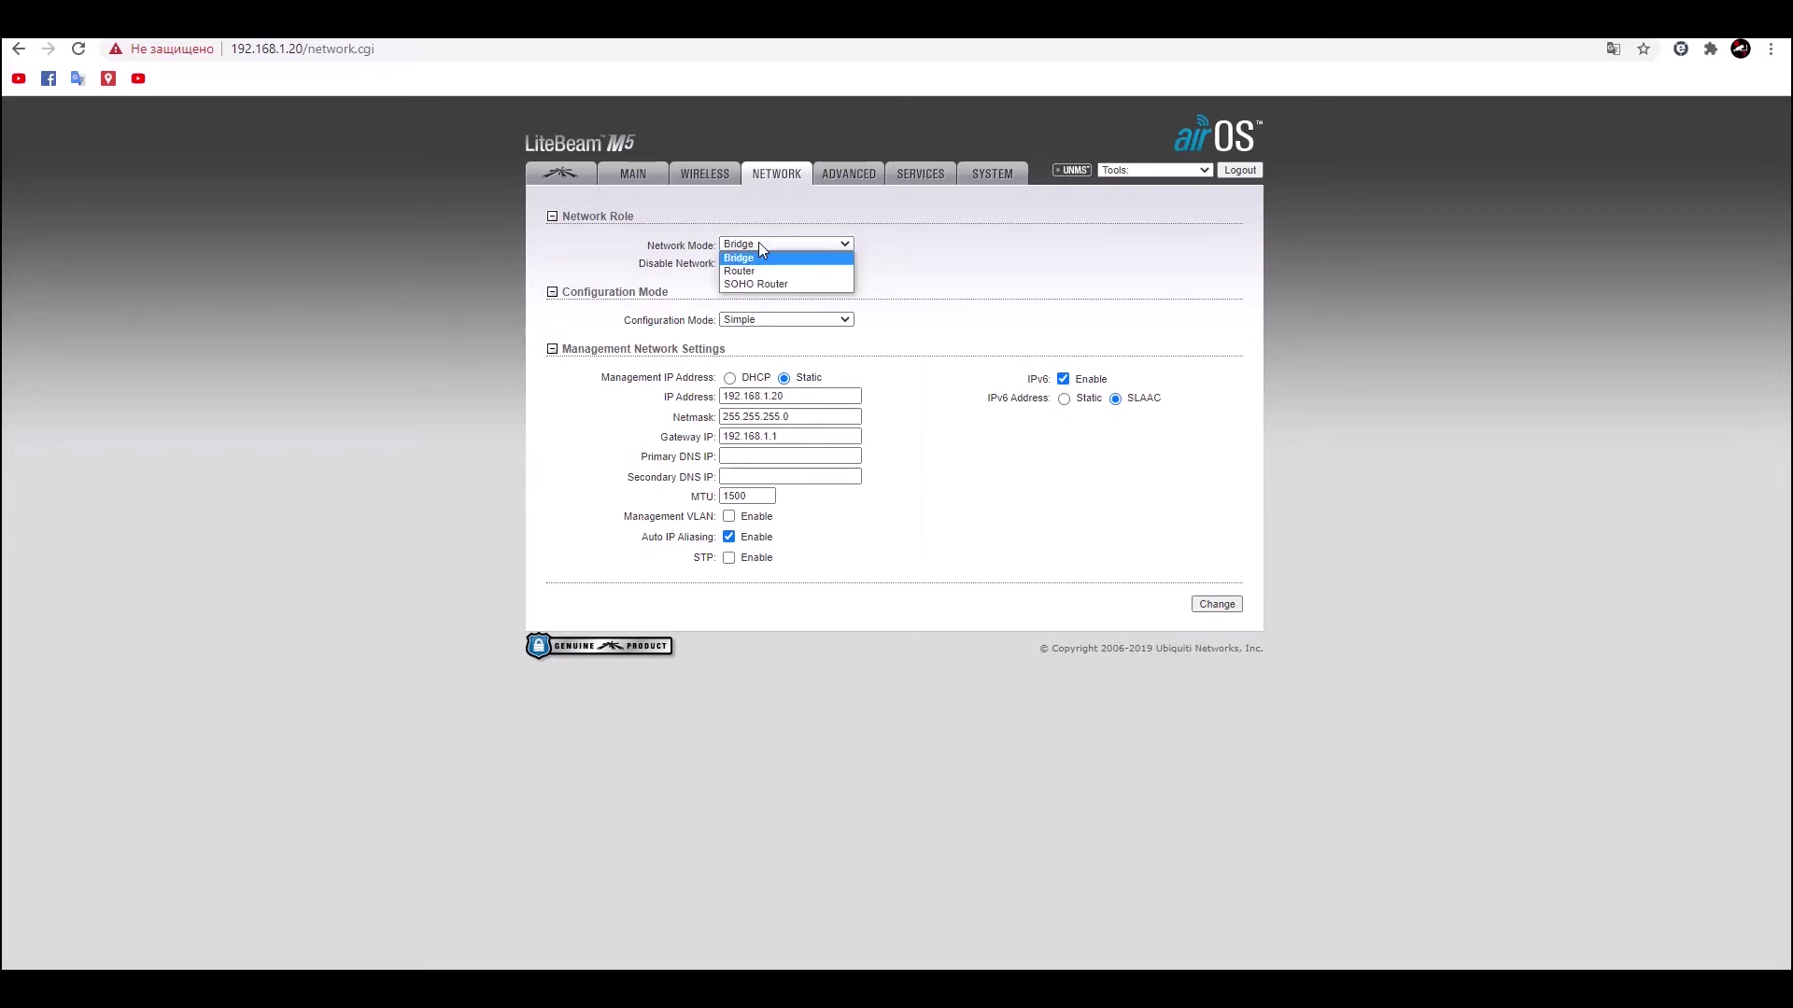
left_click(760, 247)
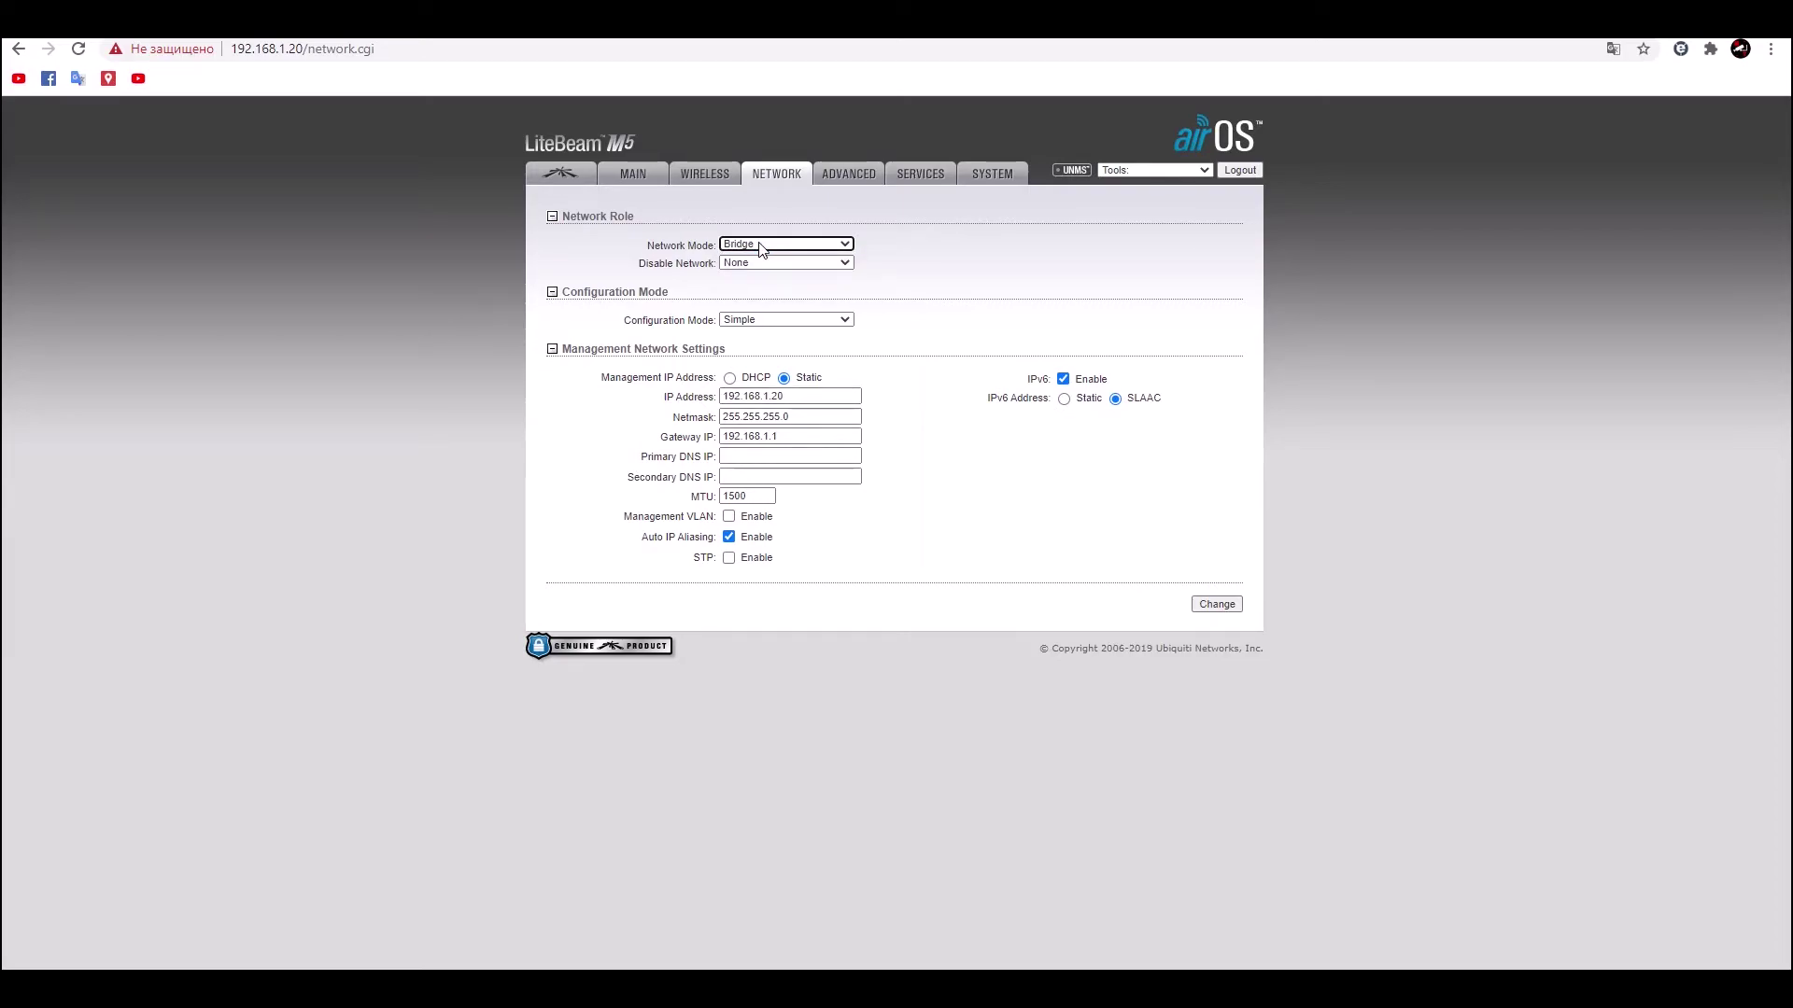
left_click(760, 244)
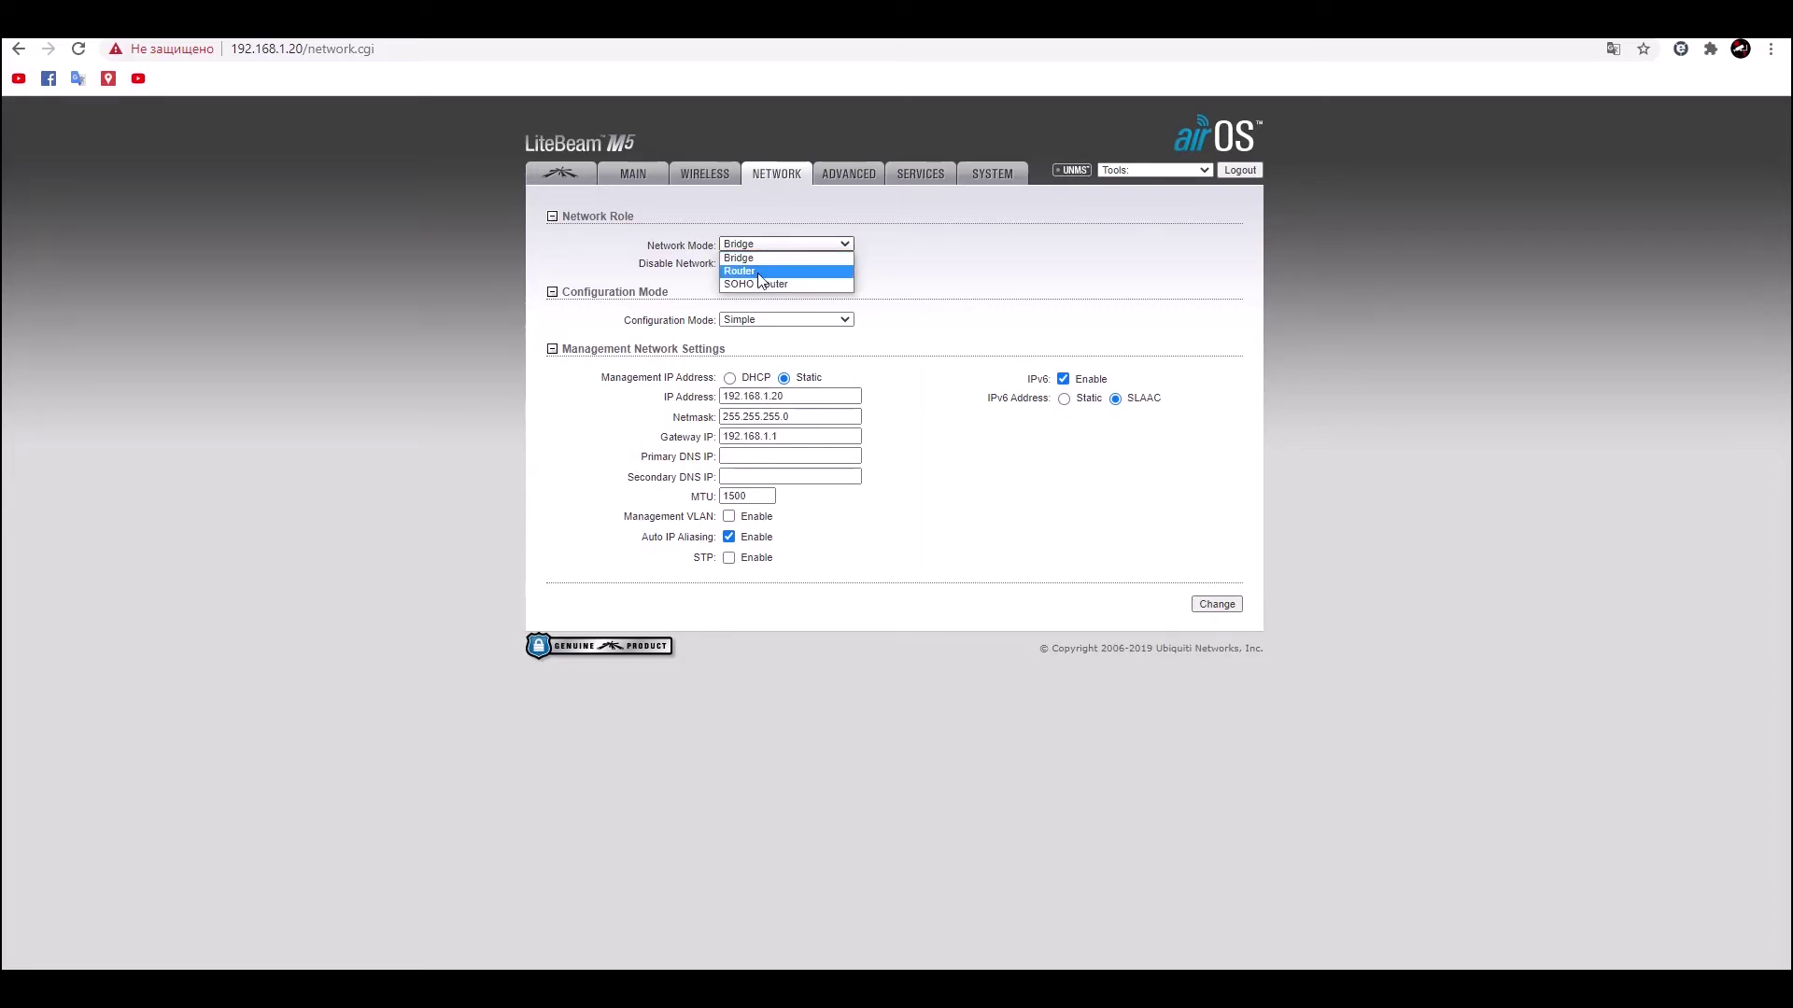
left_click(898, 292)
left_click(845, 246)
- Review the advanced wireless settings and the services settings, including the web server and device discovery, and minimize the Ubiquiti Discovery window
left_click(860, 183)
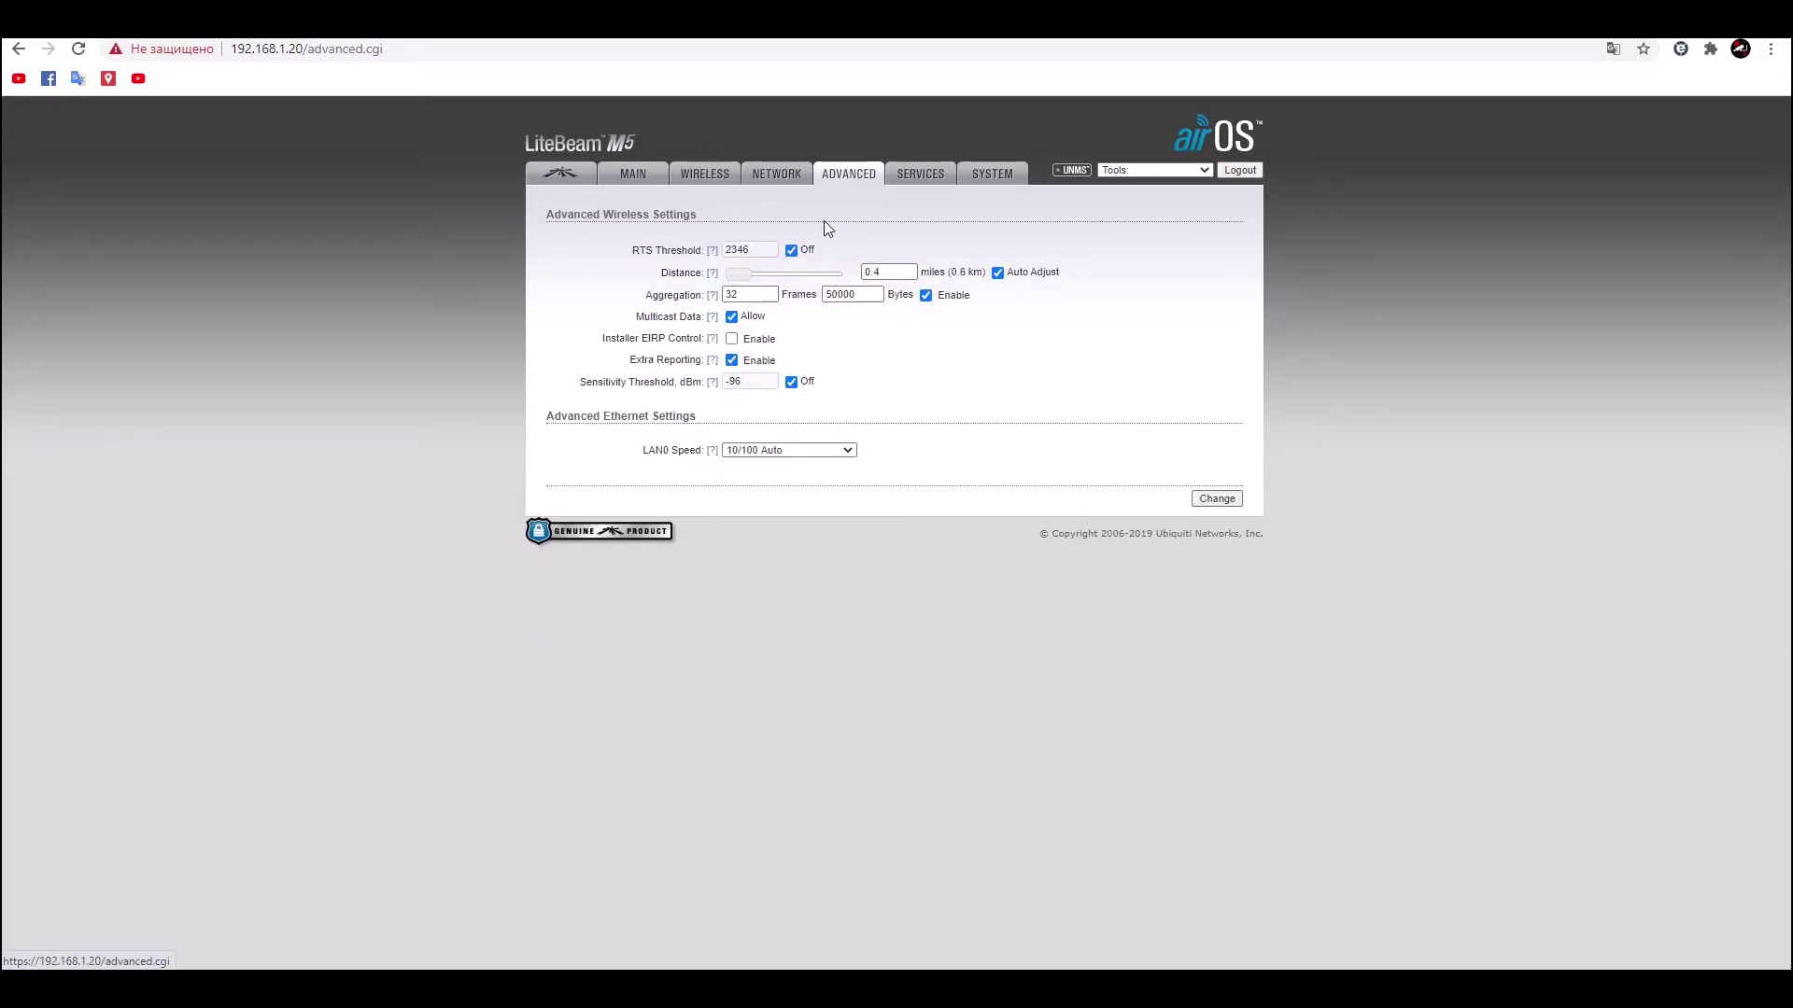
left_click(899, 272)
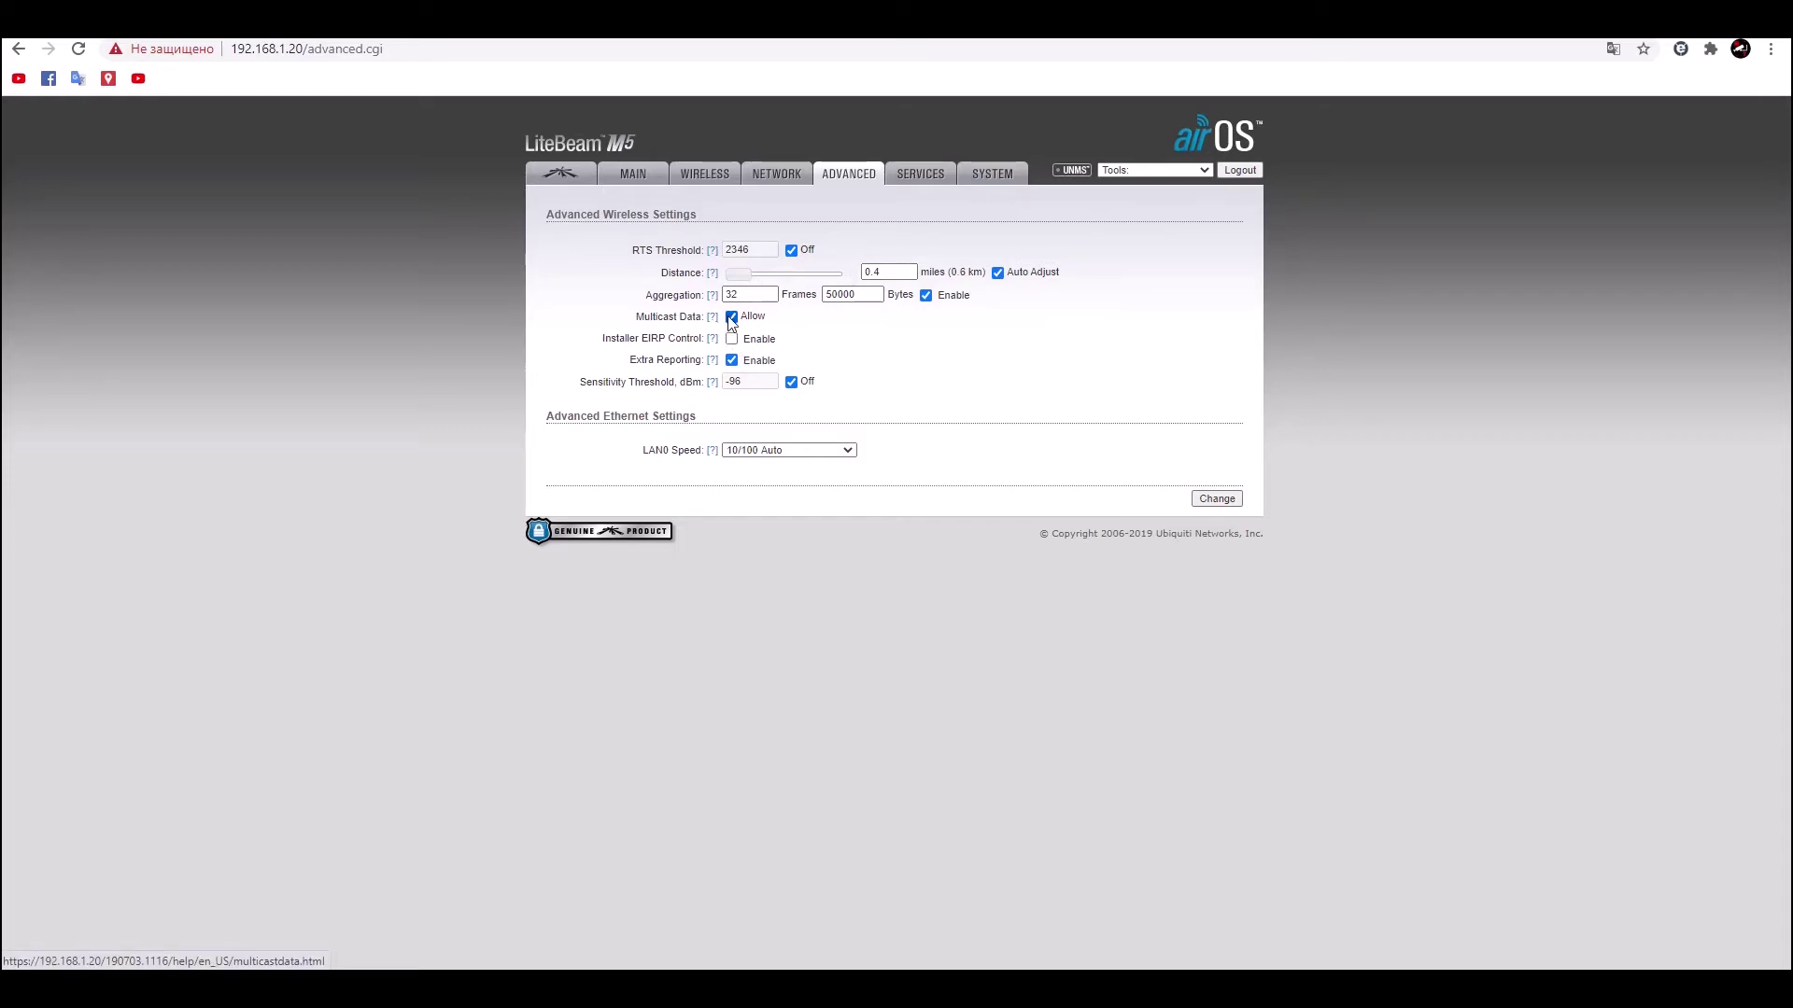
left_click(925, 179)
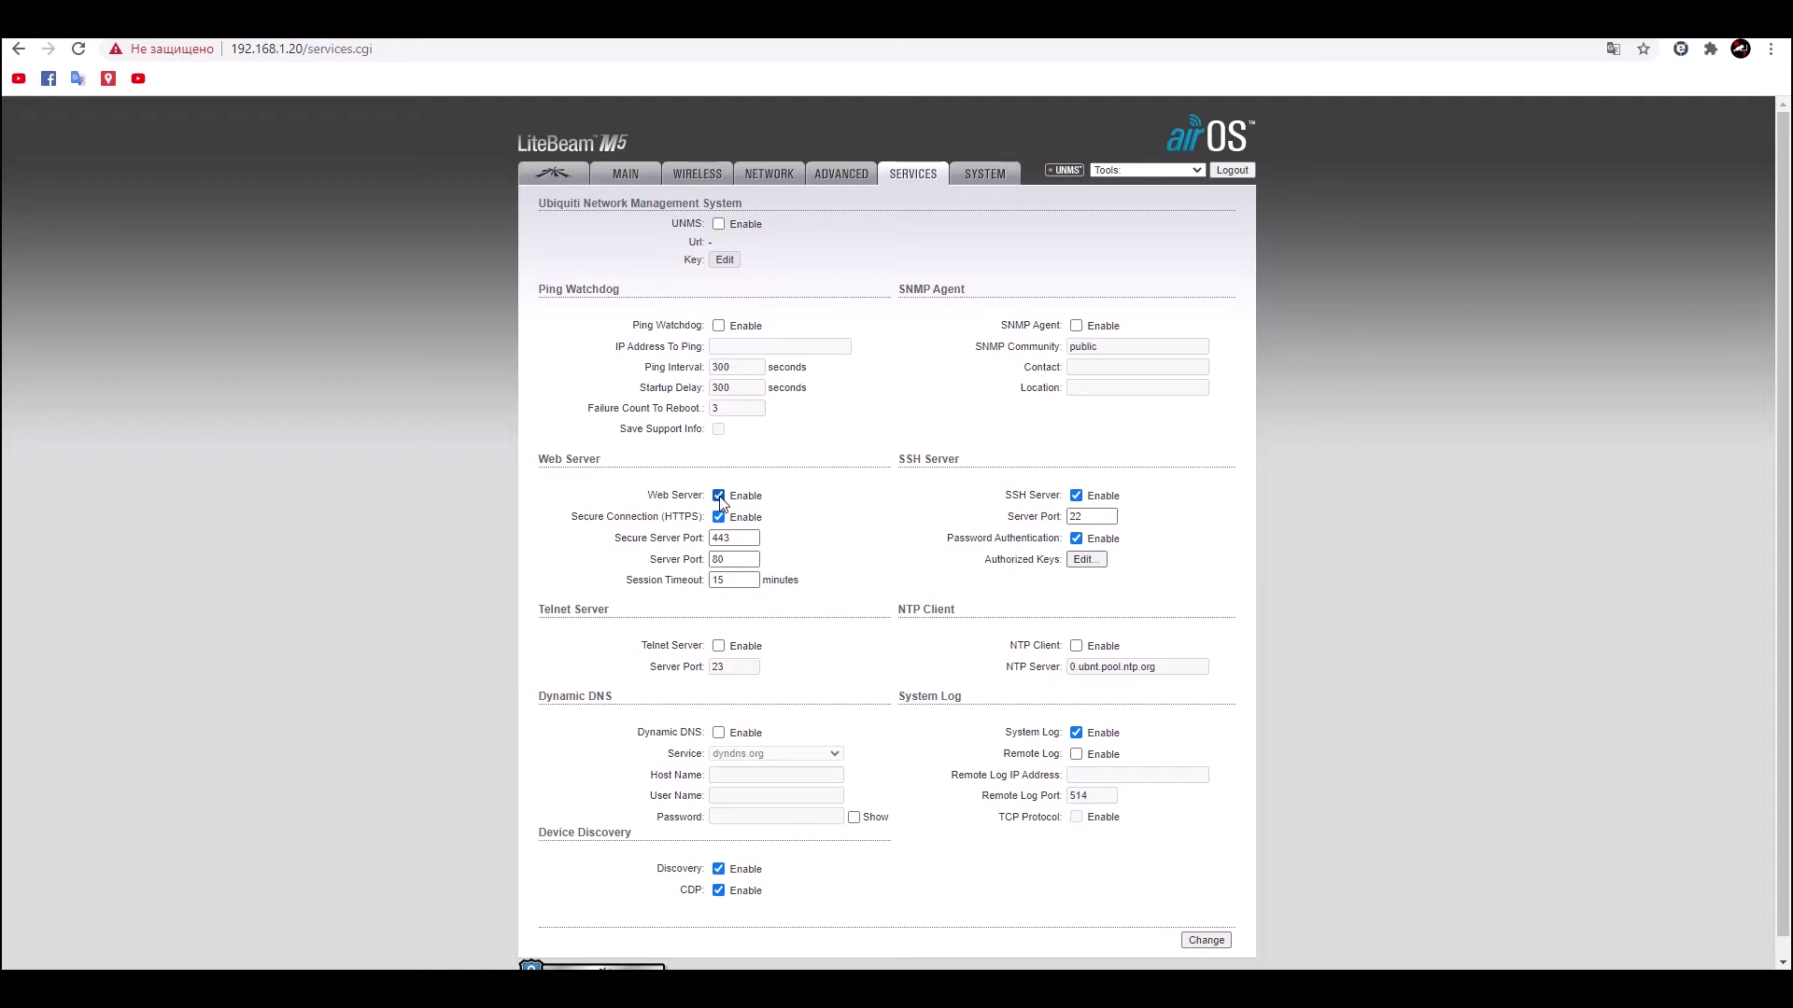
left_click(364, 49)
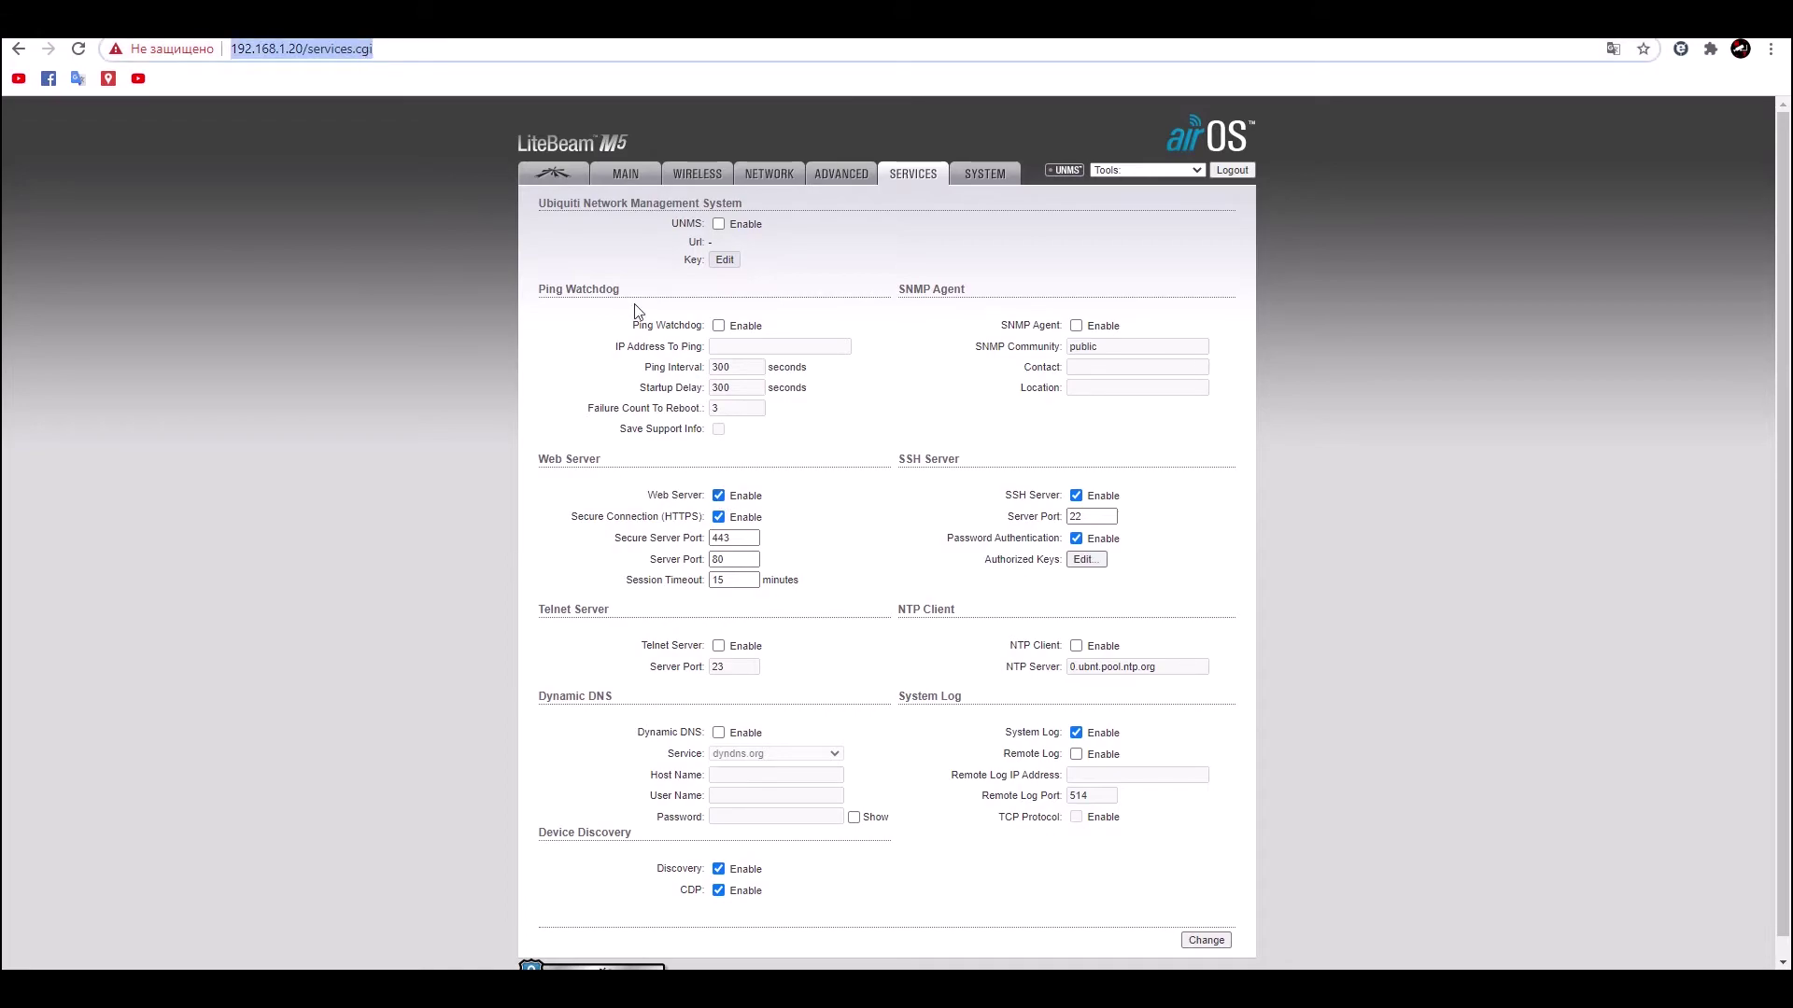
left_click(821, 468)
scroll(821, 468, "down", 1)
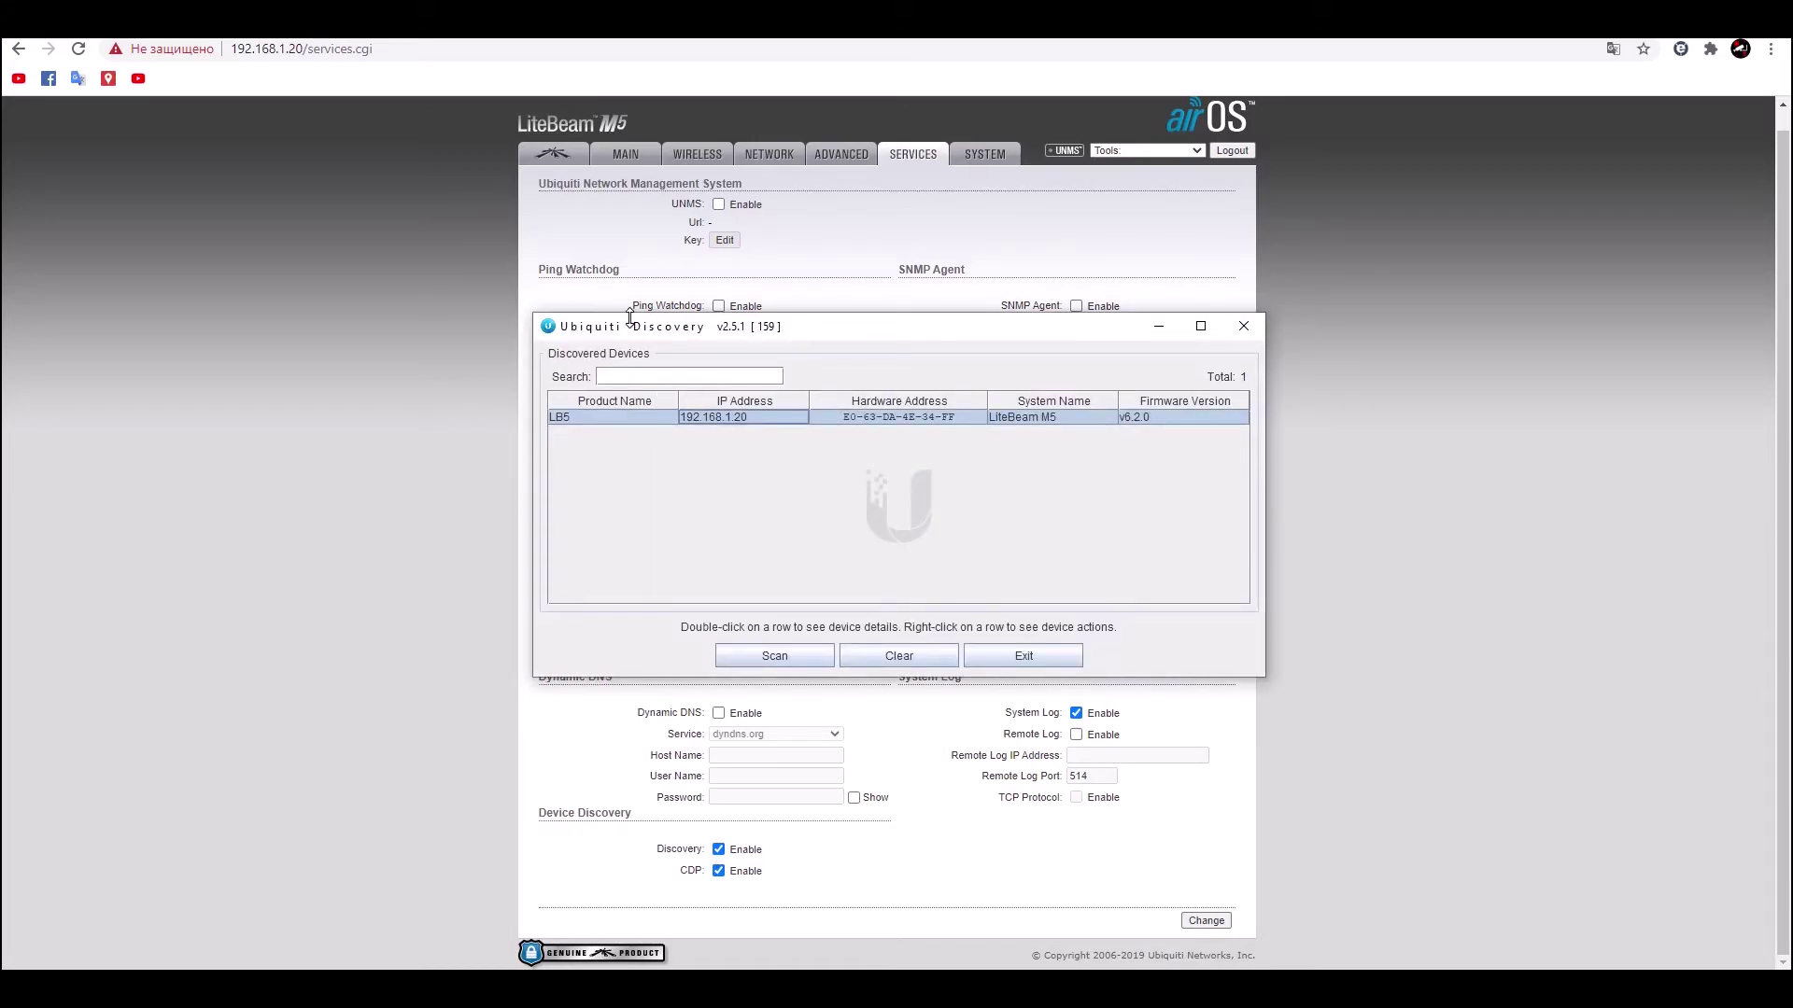
left_click_drag(629, 325, 619, 337)
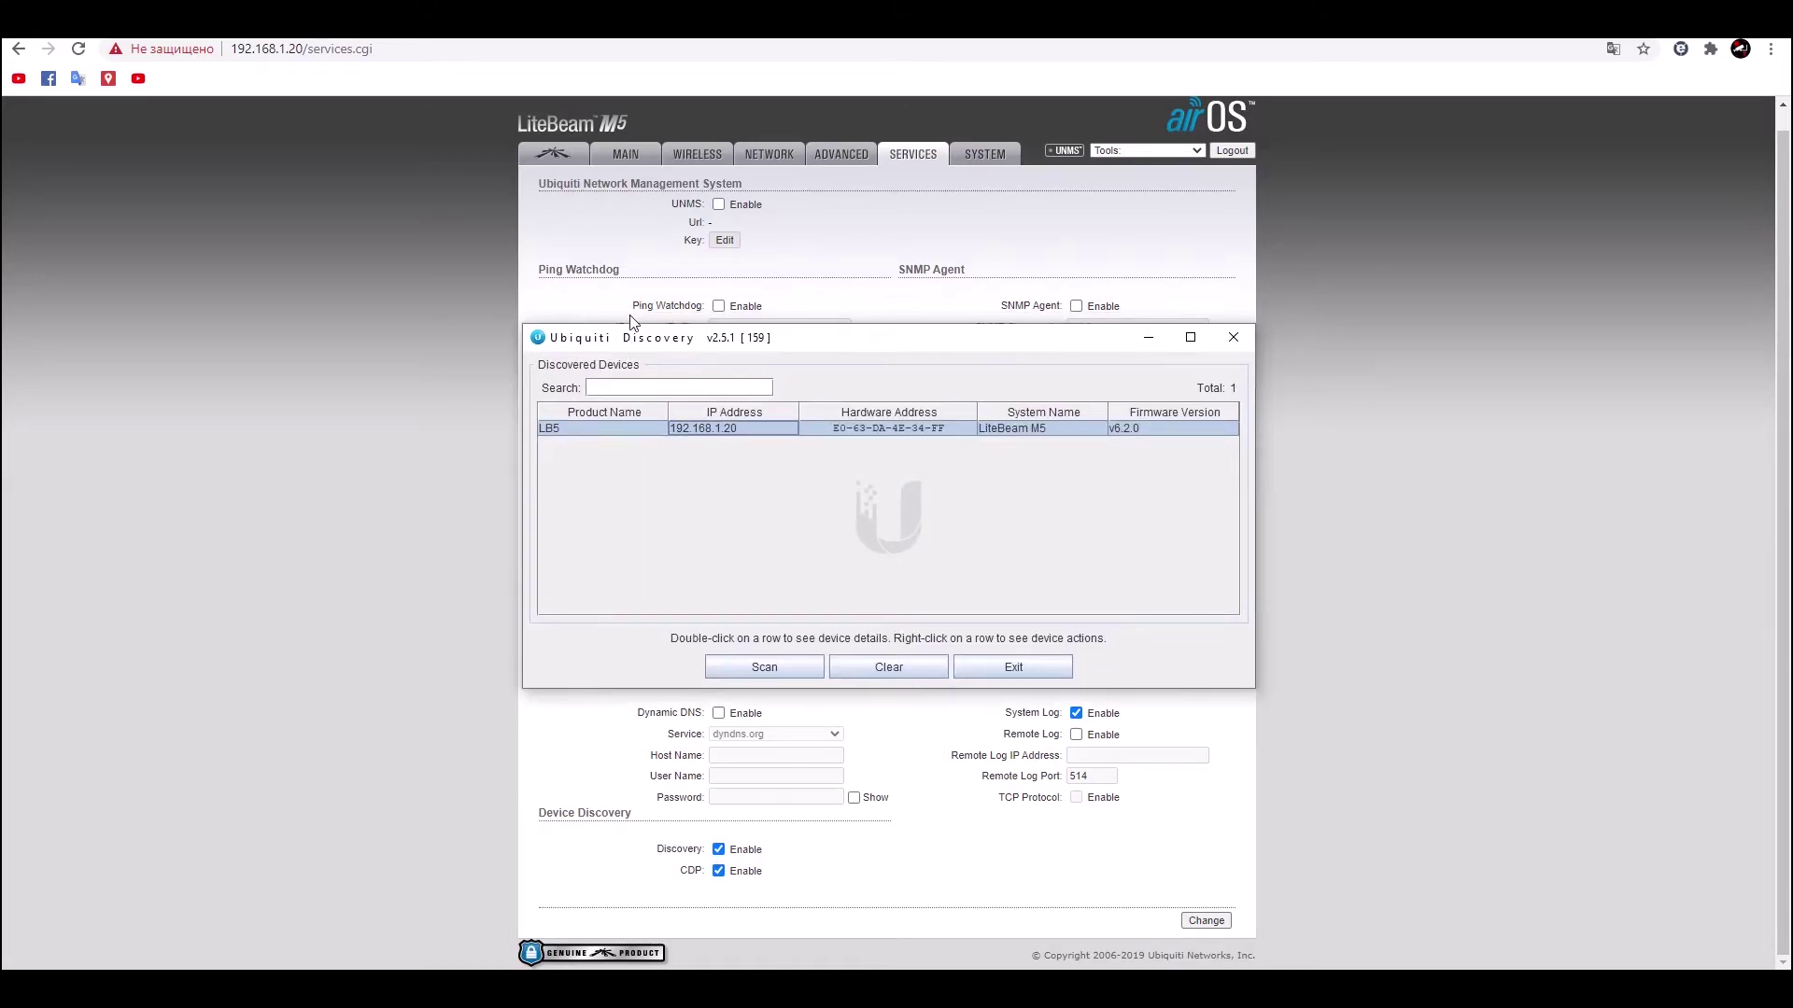
left_click(1149, 337)
- Set the time zone to (GMT+02:00) Eastern European Time in the system settings and check the administrator user name
left_click(989, 159)
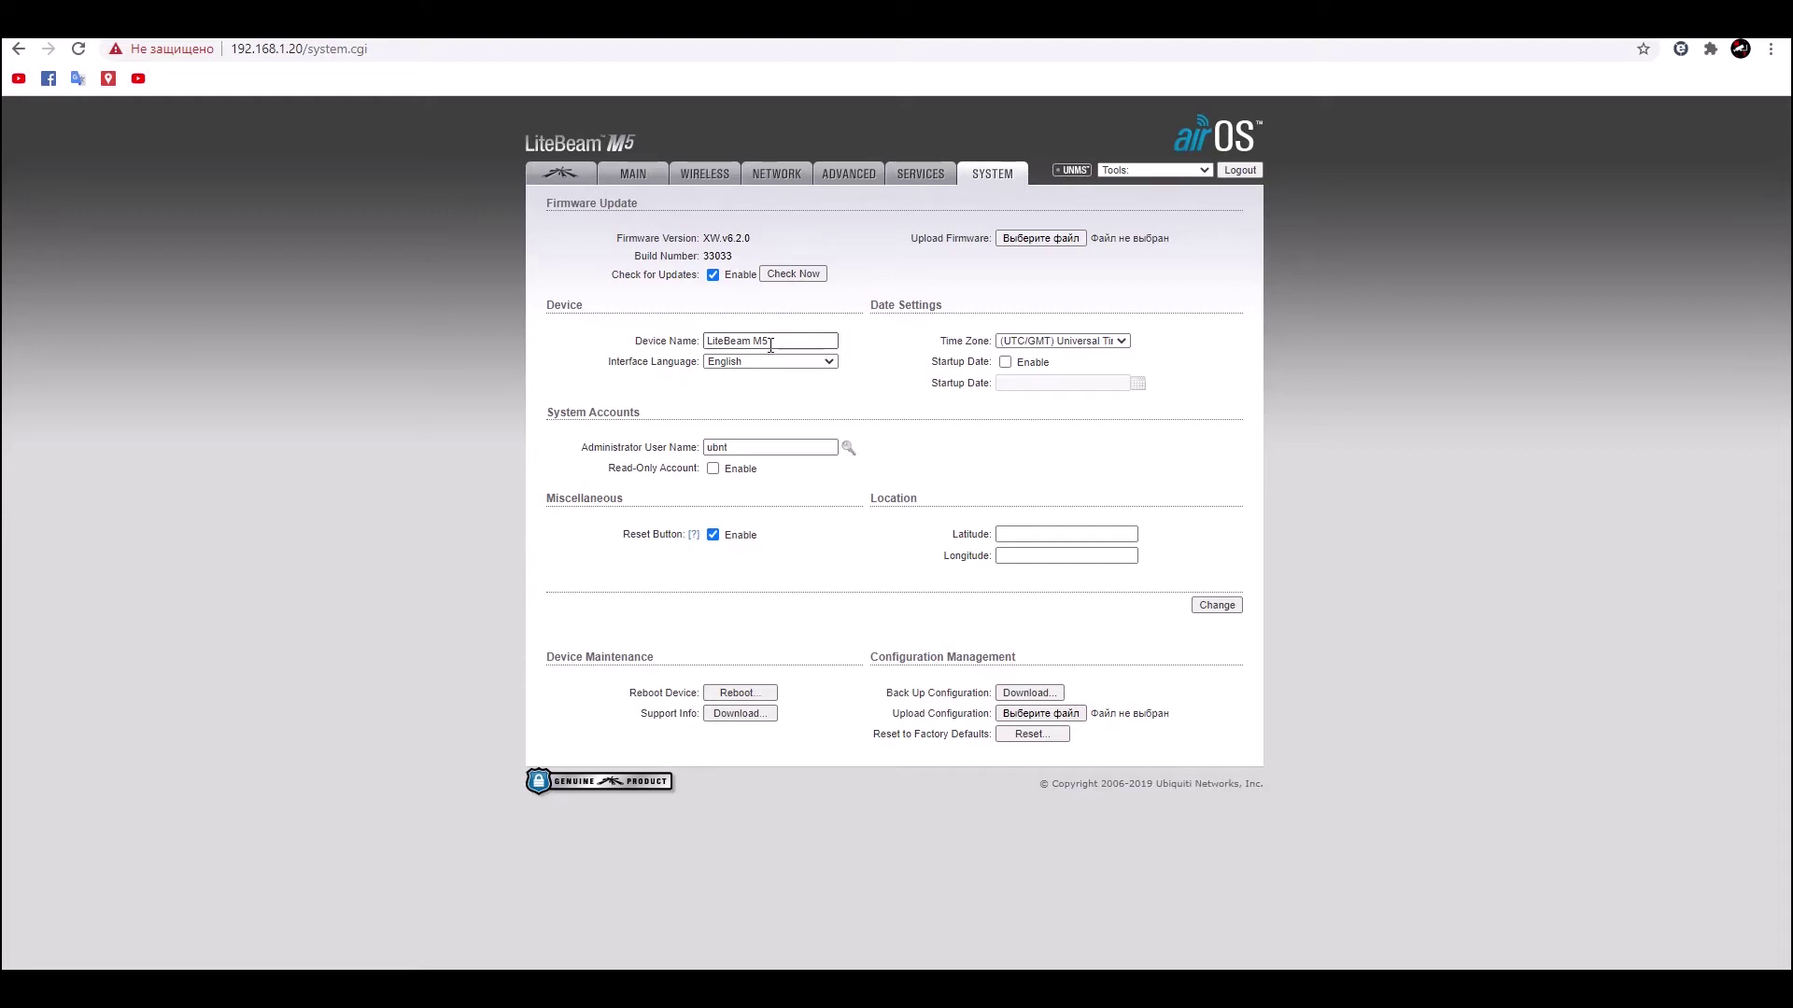
left_click(1108, 342)
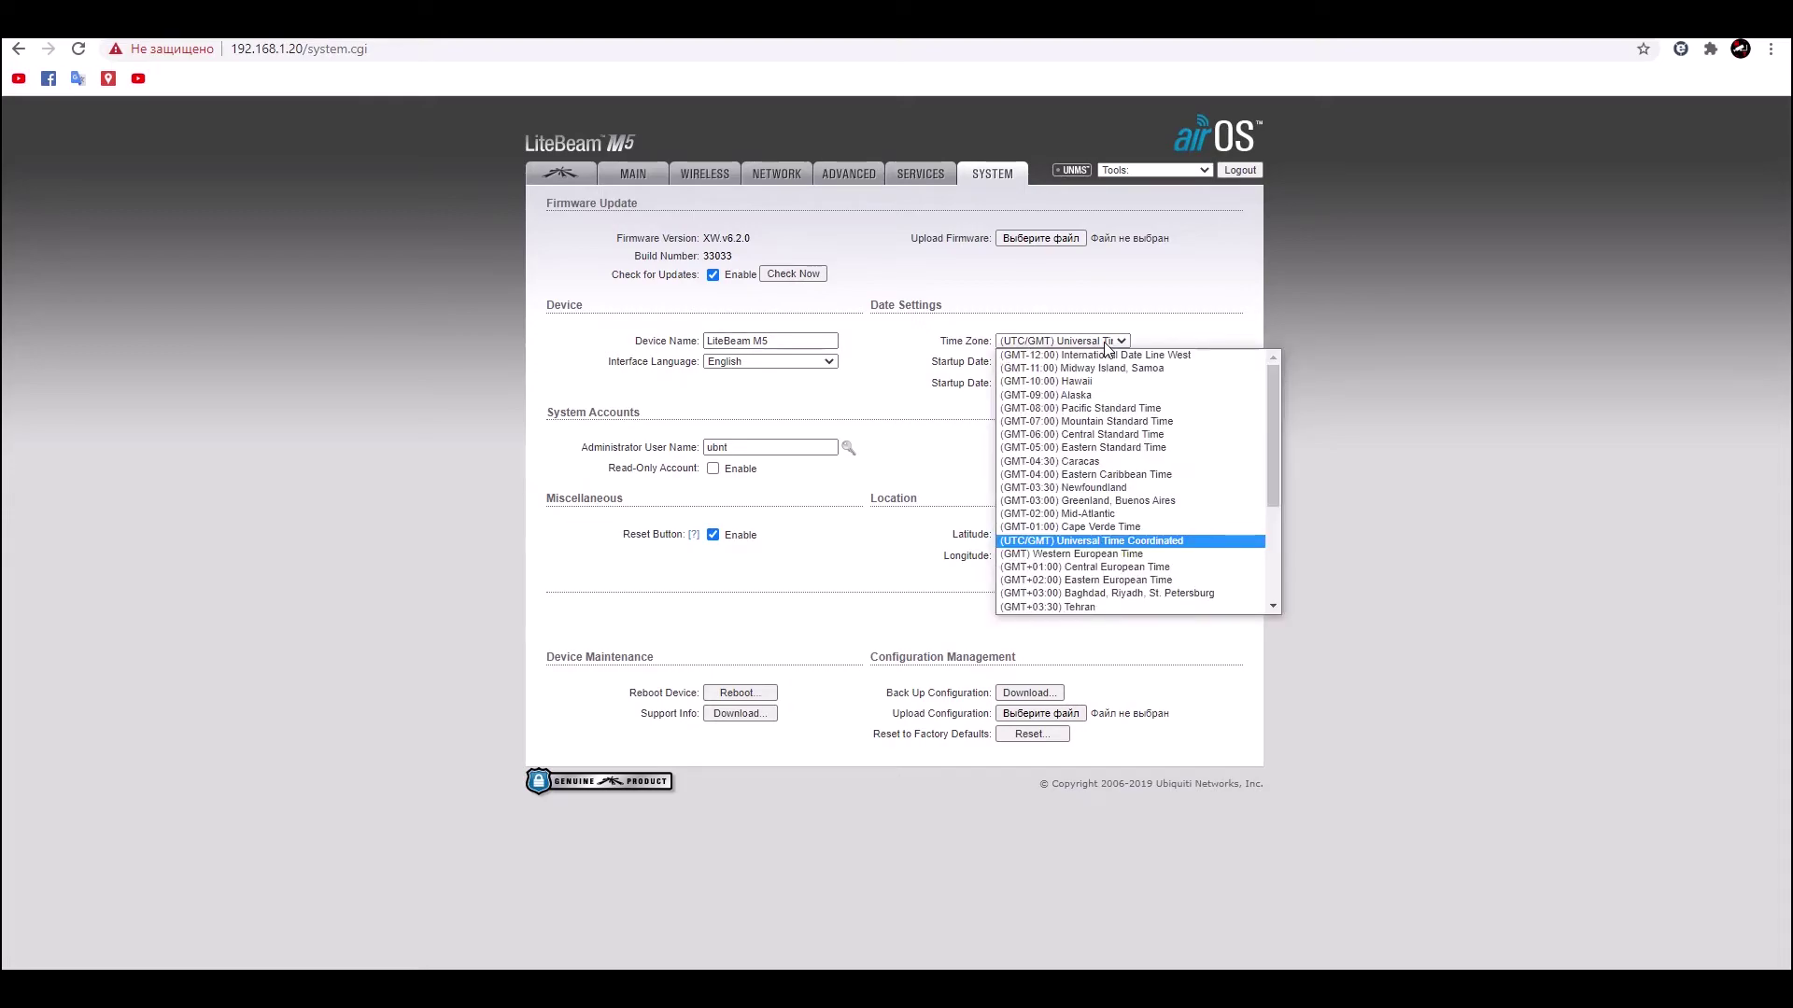
left_click(1081, 580)
left_click(882, 383)
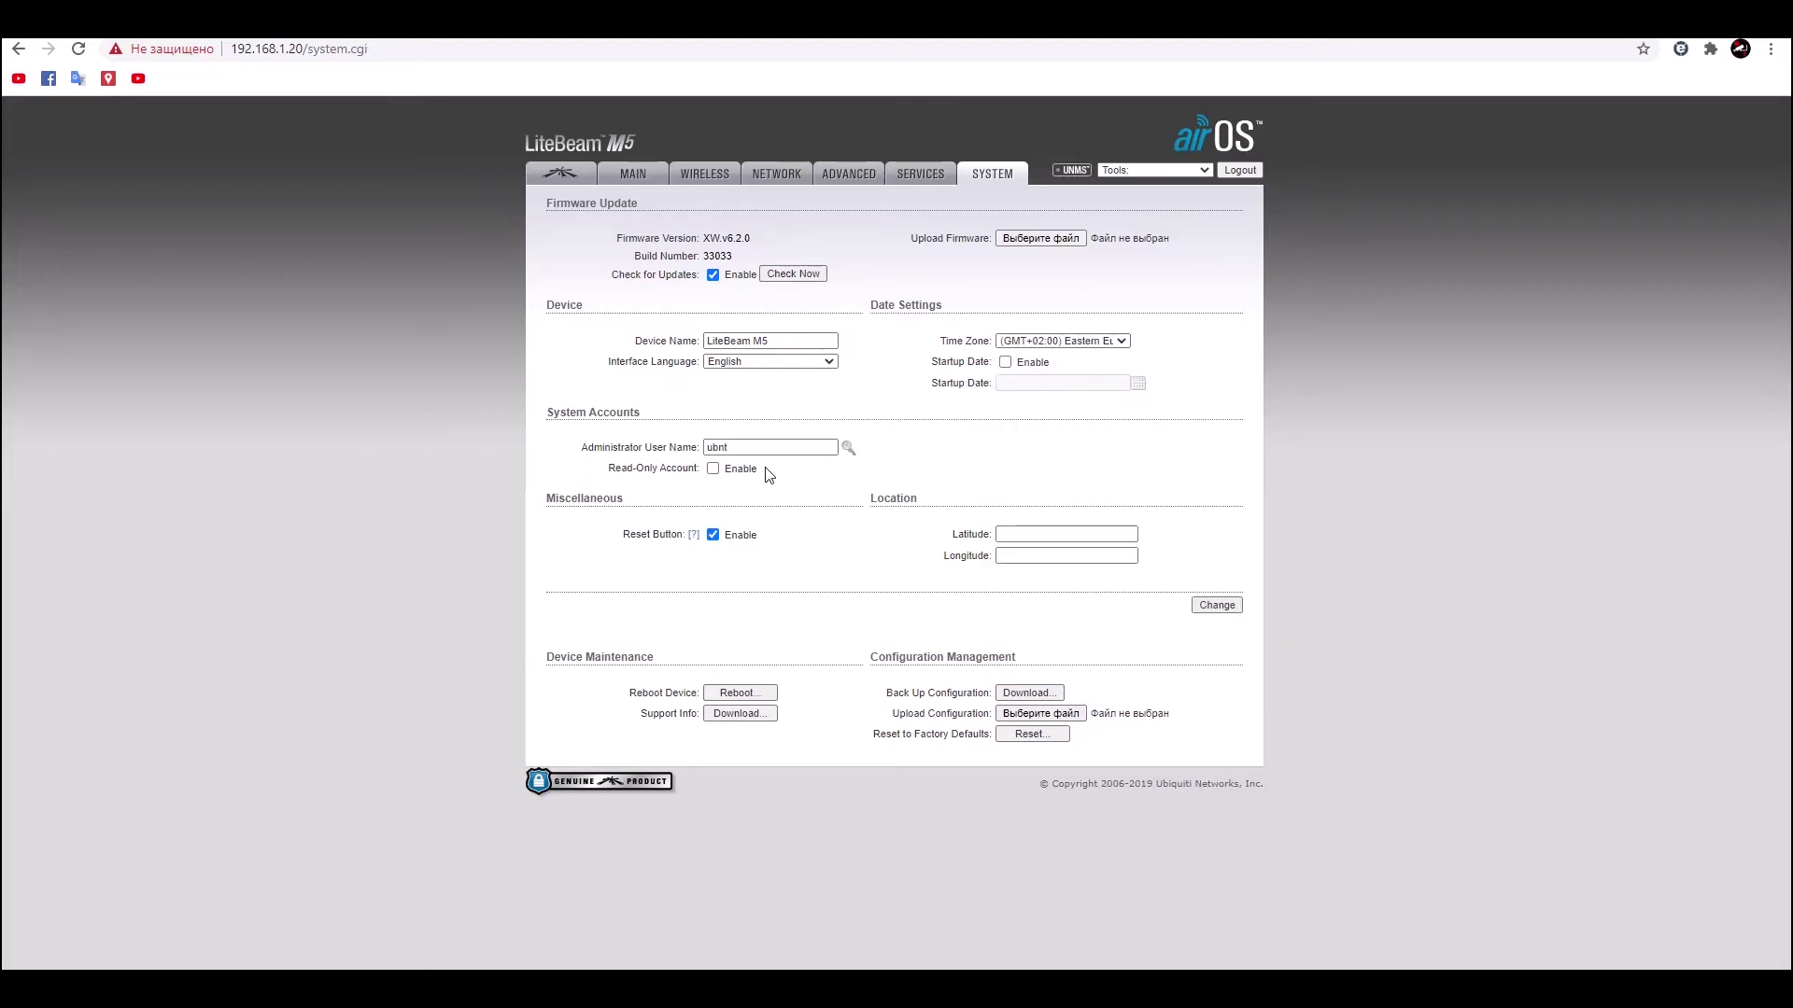
left_click_drag(763, 454, 707, 454)
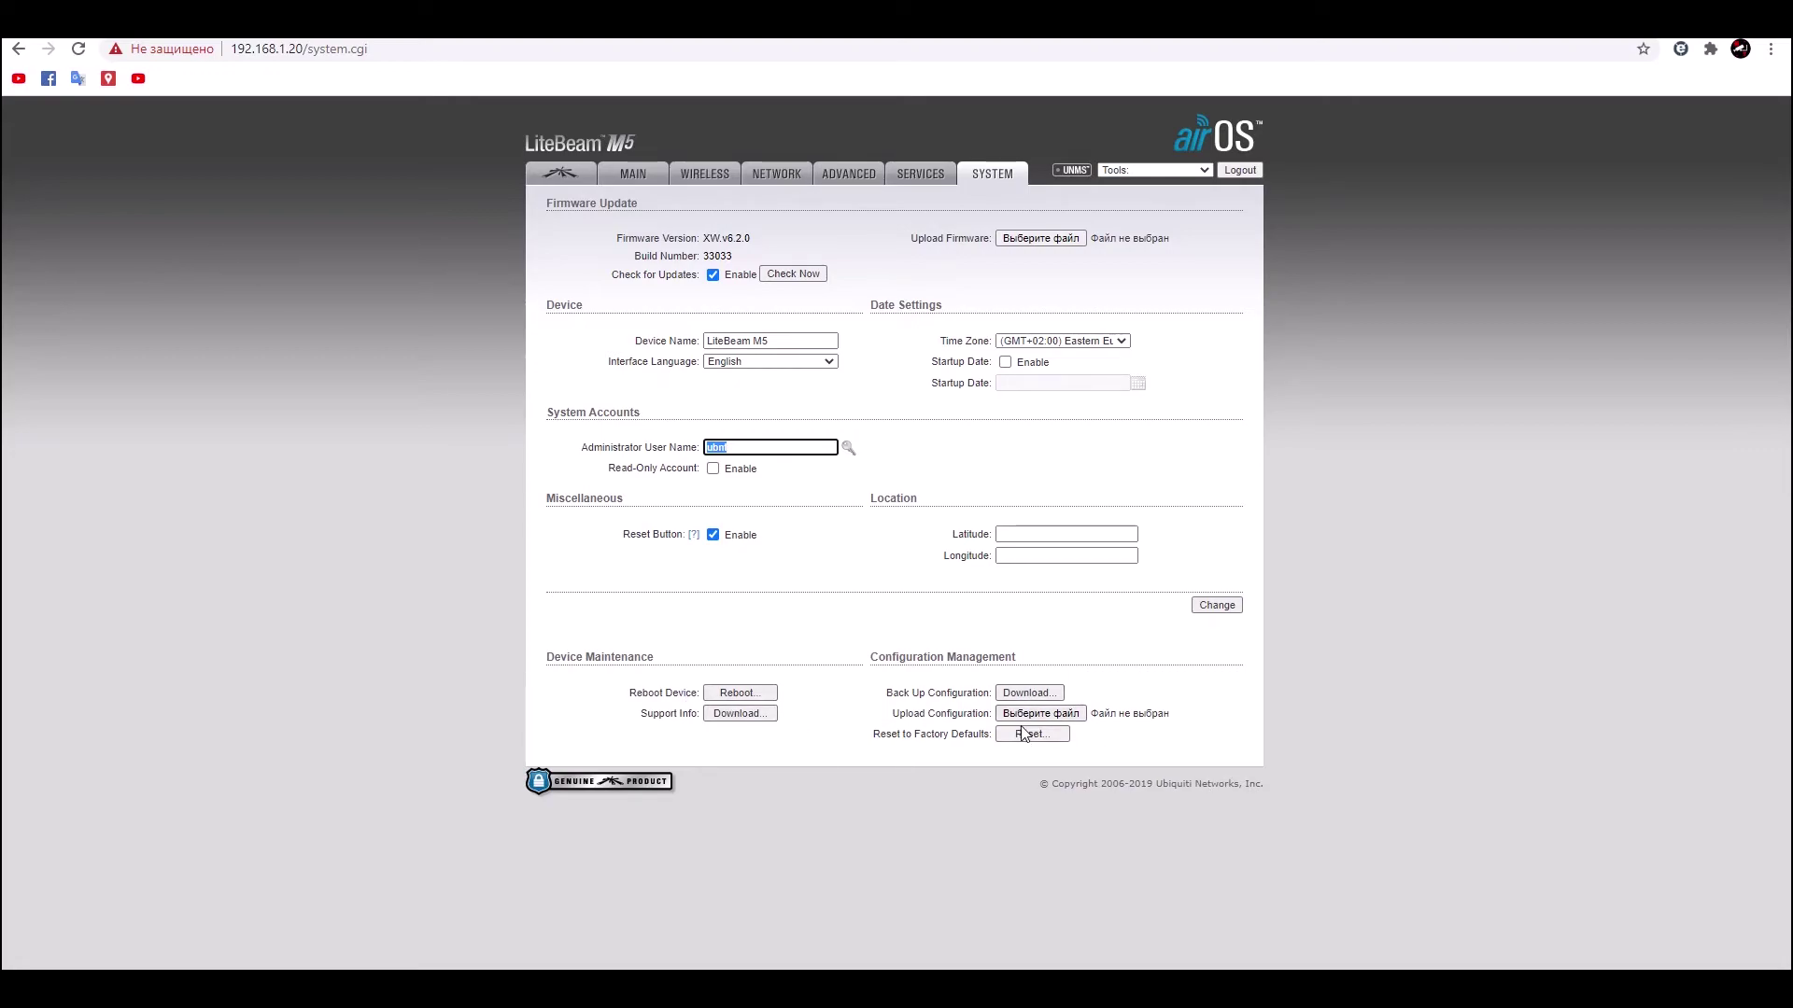
left_click(814, 581)
left_click(1189, 168)
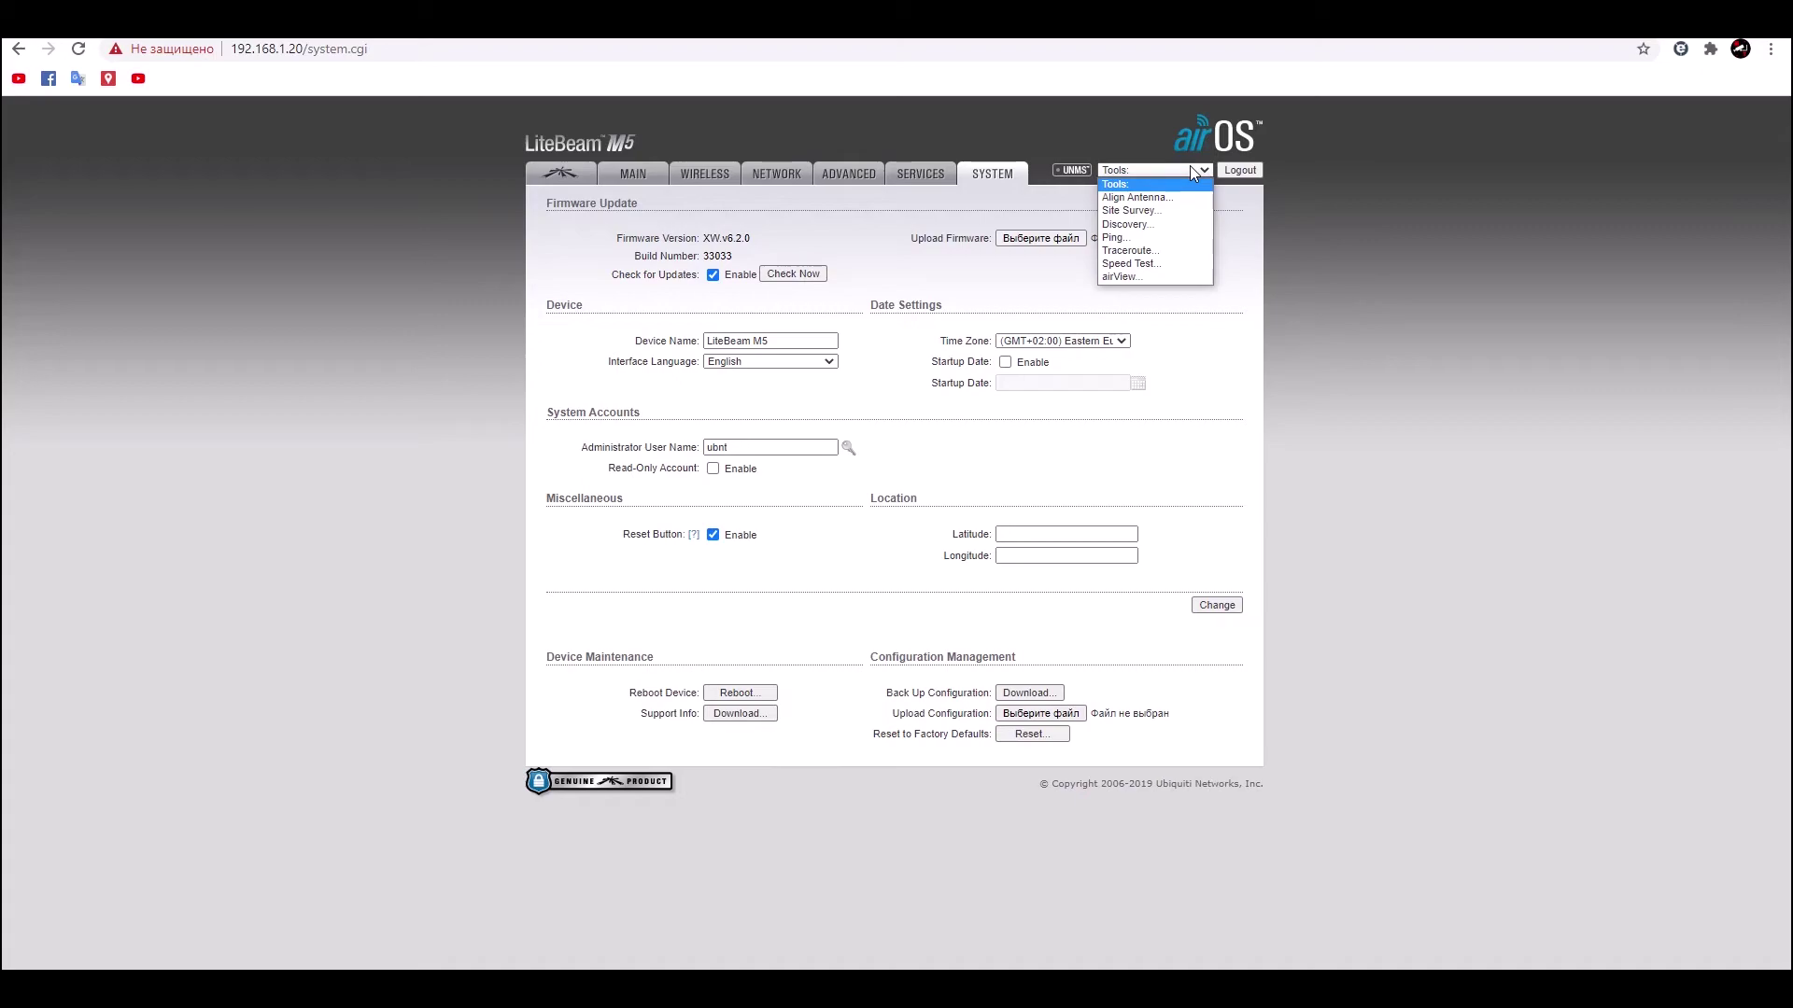
left_click(1124, 239)
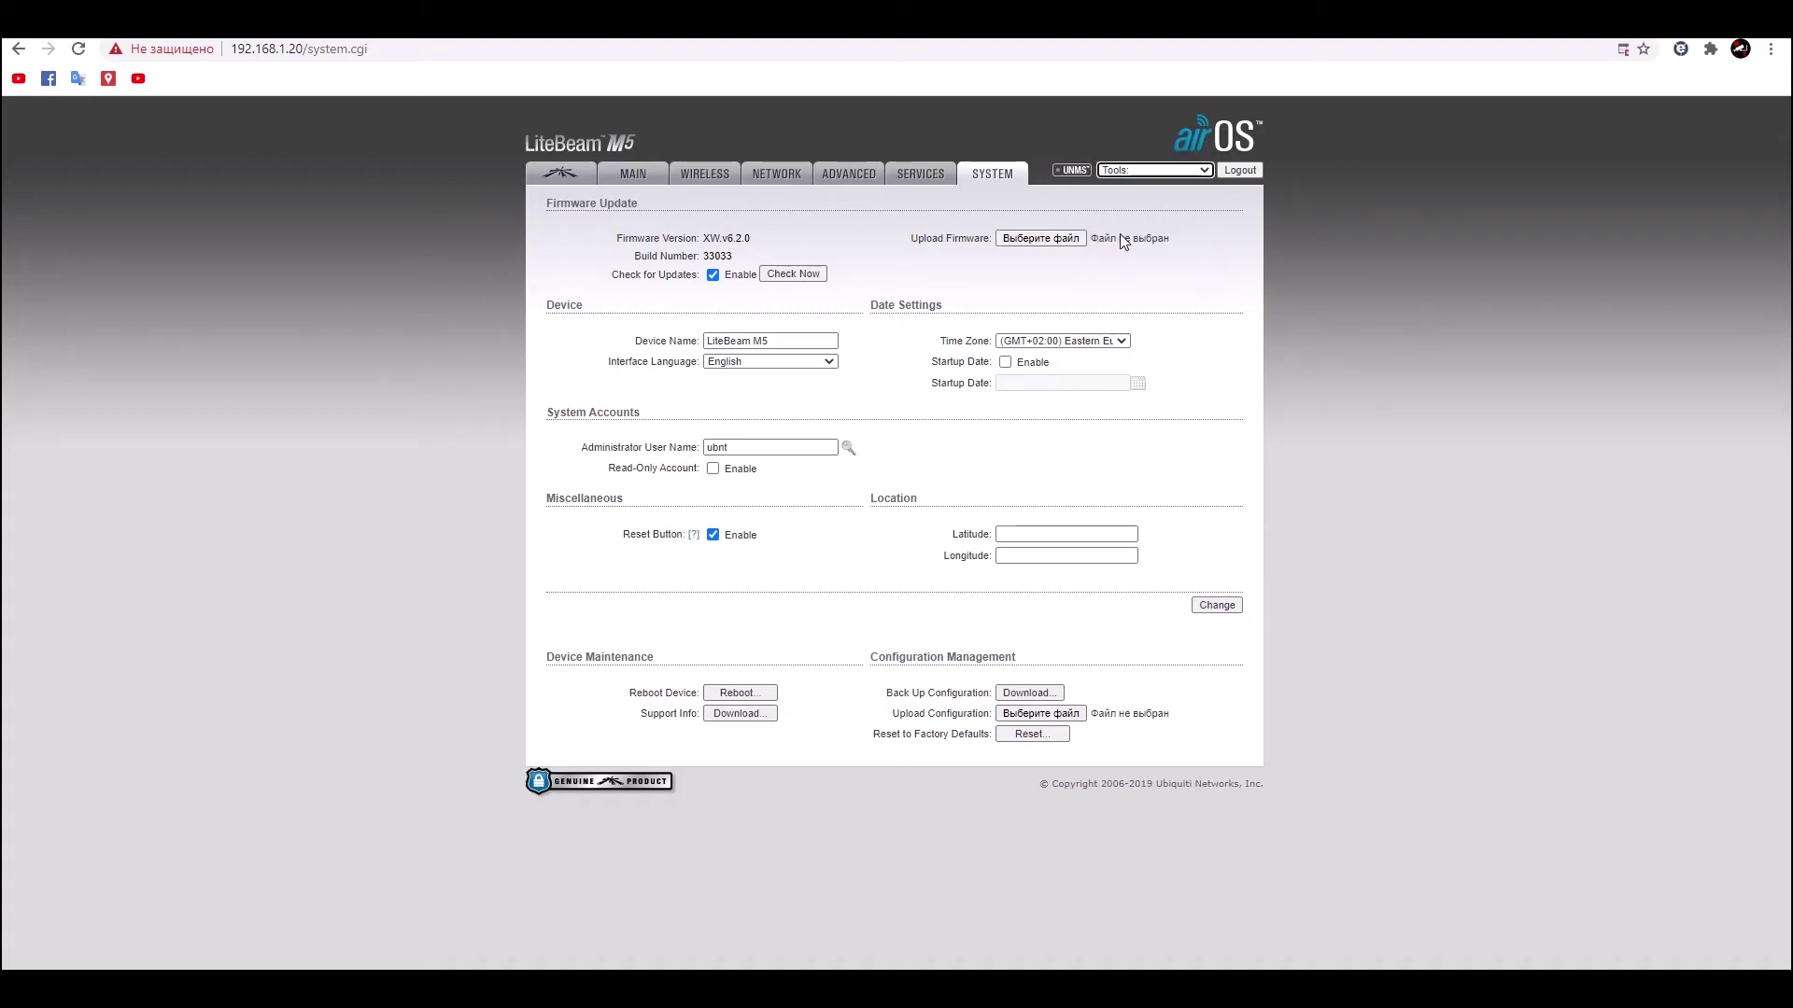
left_click(1487, 53)
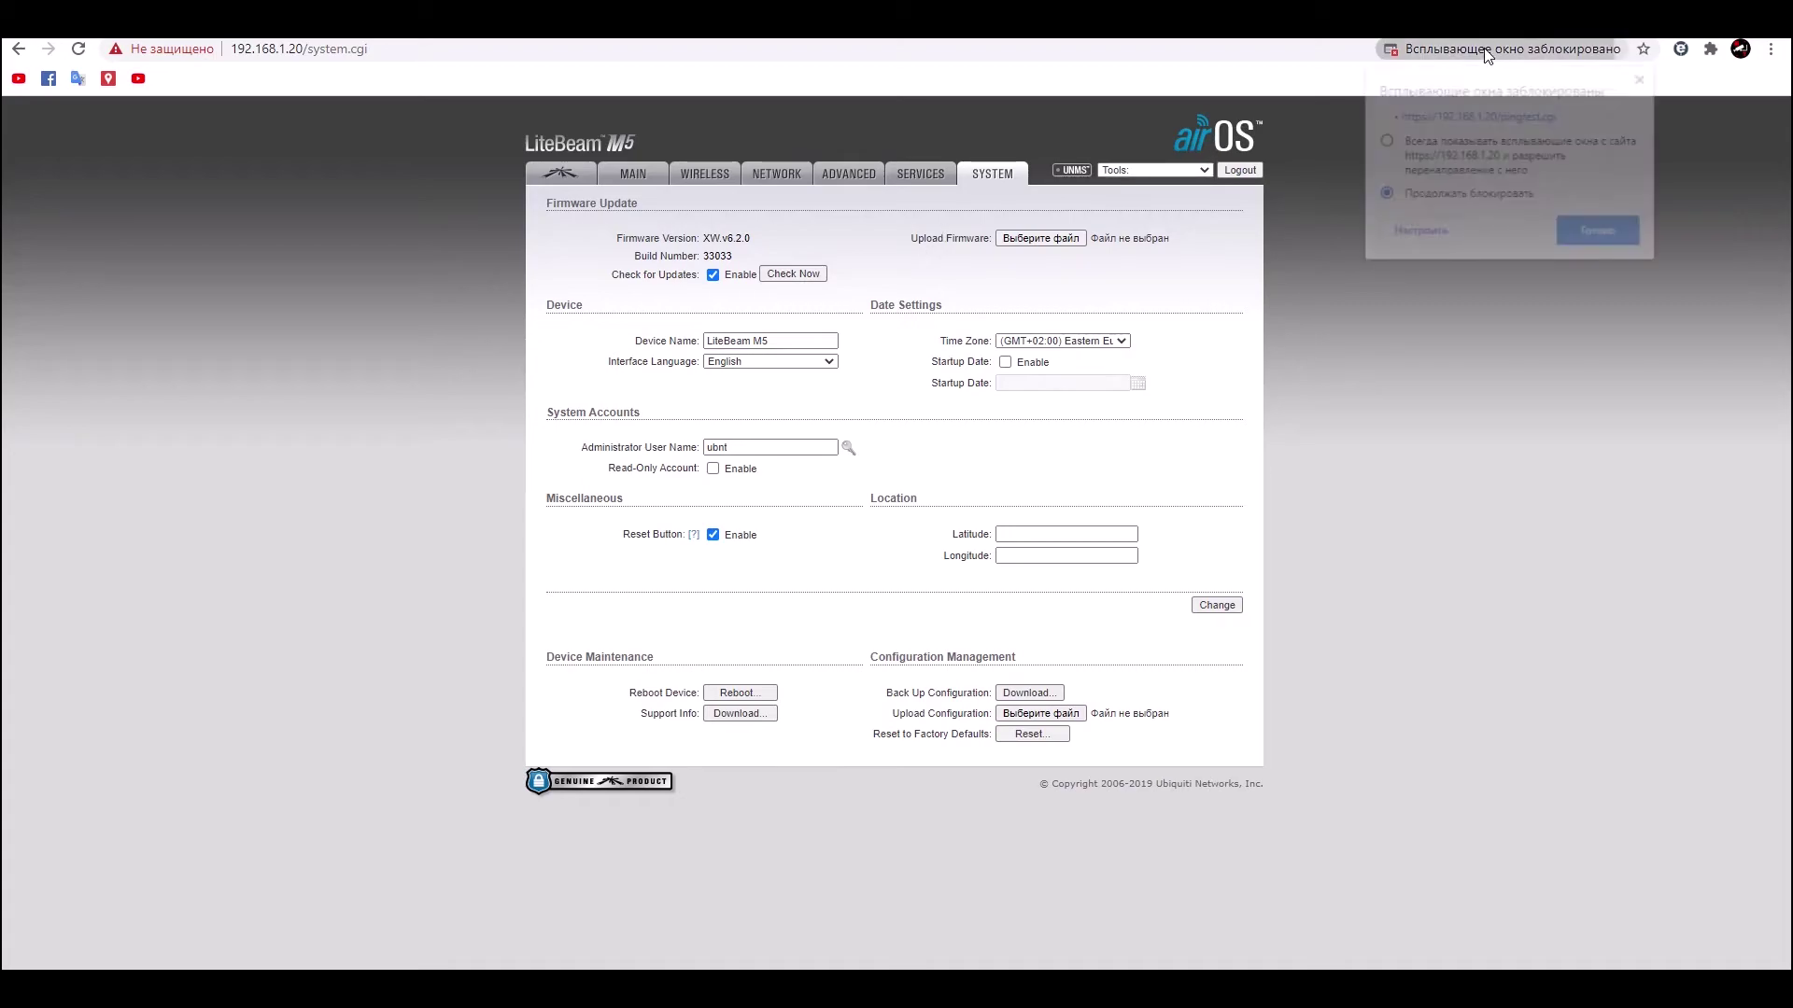
left_click(1616, 235)
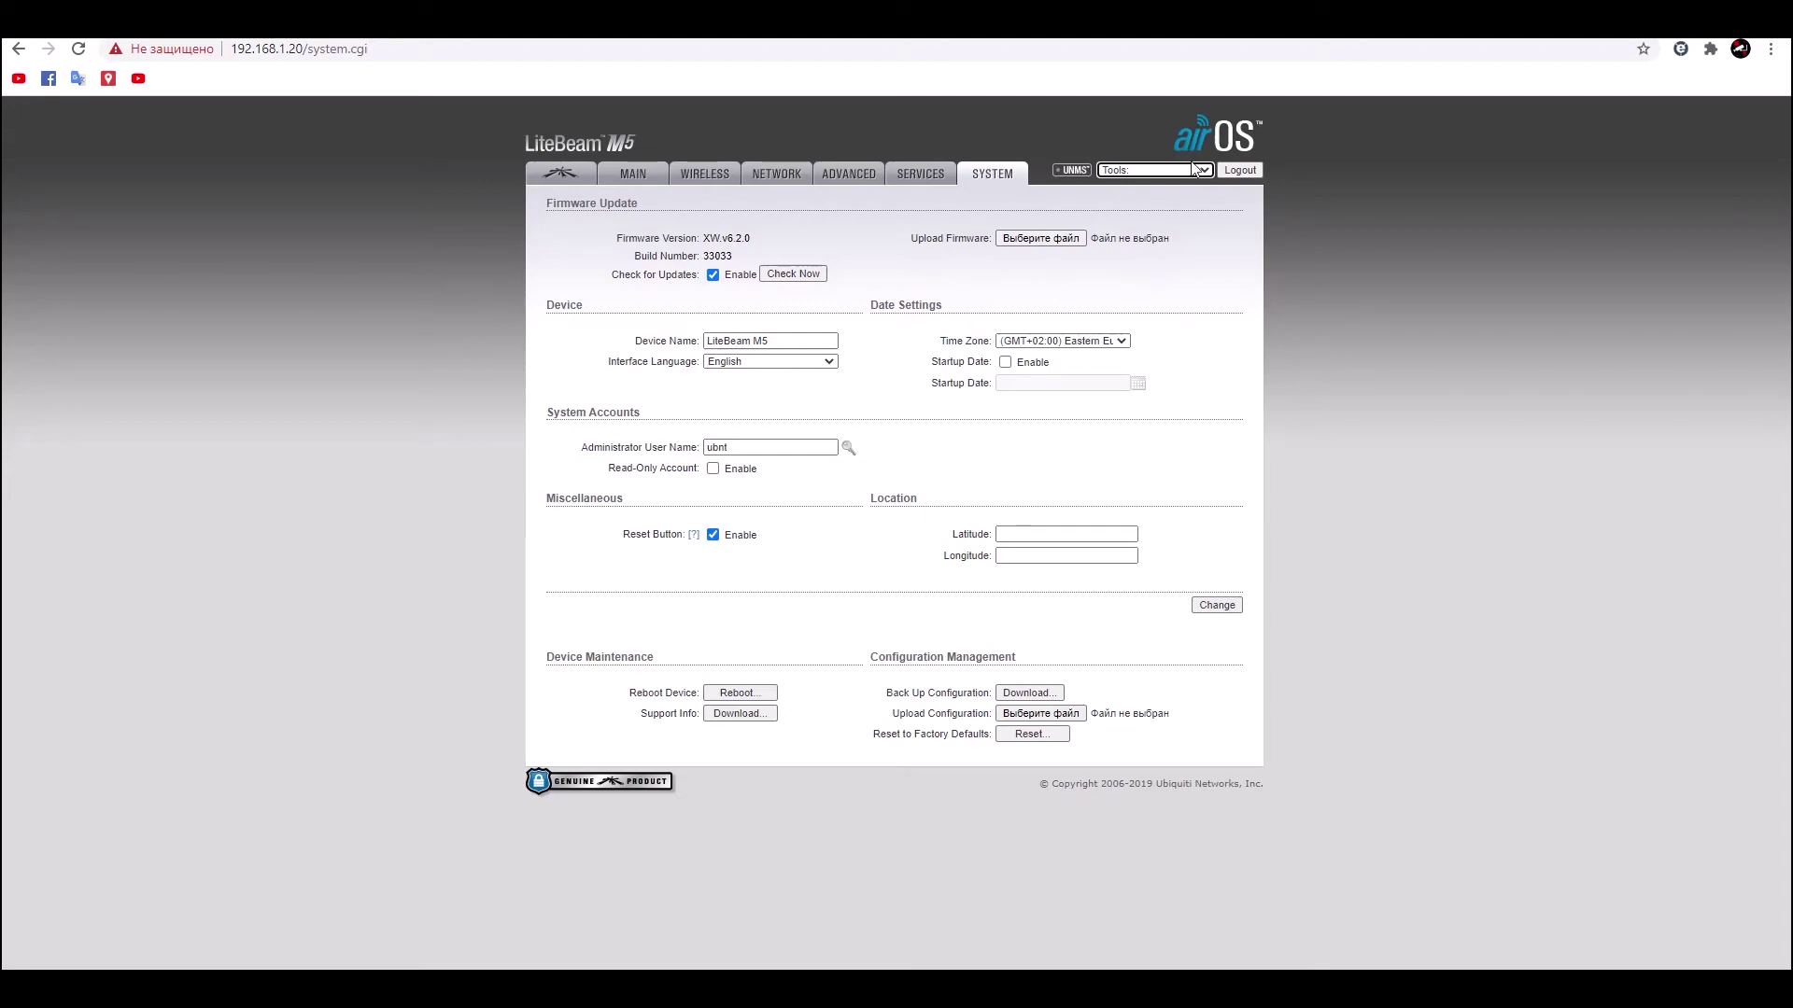
- Run the Discovery tool to look for devices on the network and reposition its results window
left_click(1155, 170)
left_click(1139, 223)
left_click_drag(523, 243, 982, 262)
left_click_drag(704, 261, 595, 188)
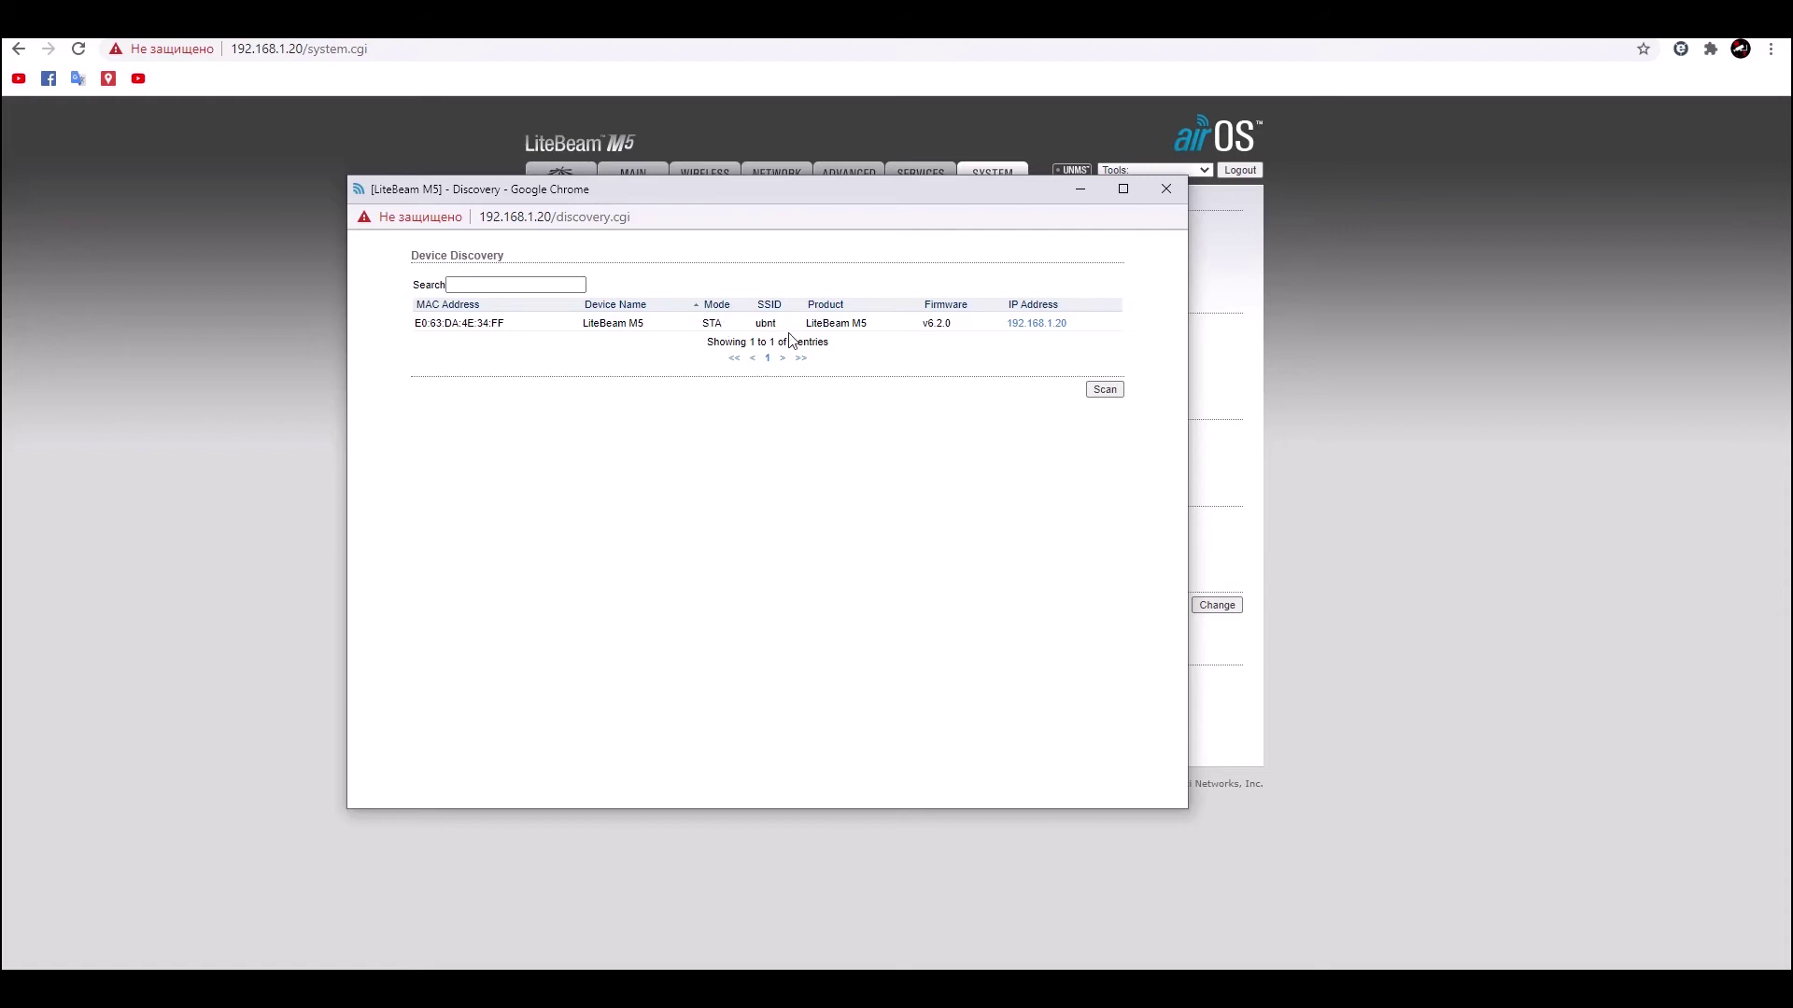
- Close the Device Discovery results, open the Ping tool to view its destination options, and close it again
left_click(510, 290)
left_click(1166, 190)
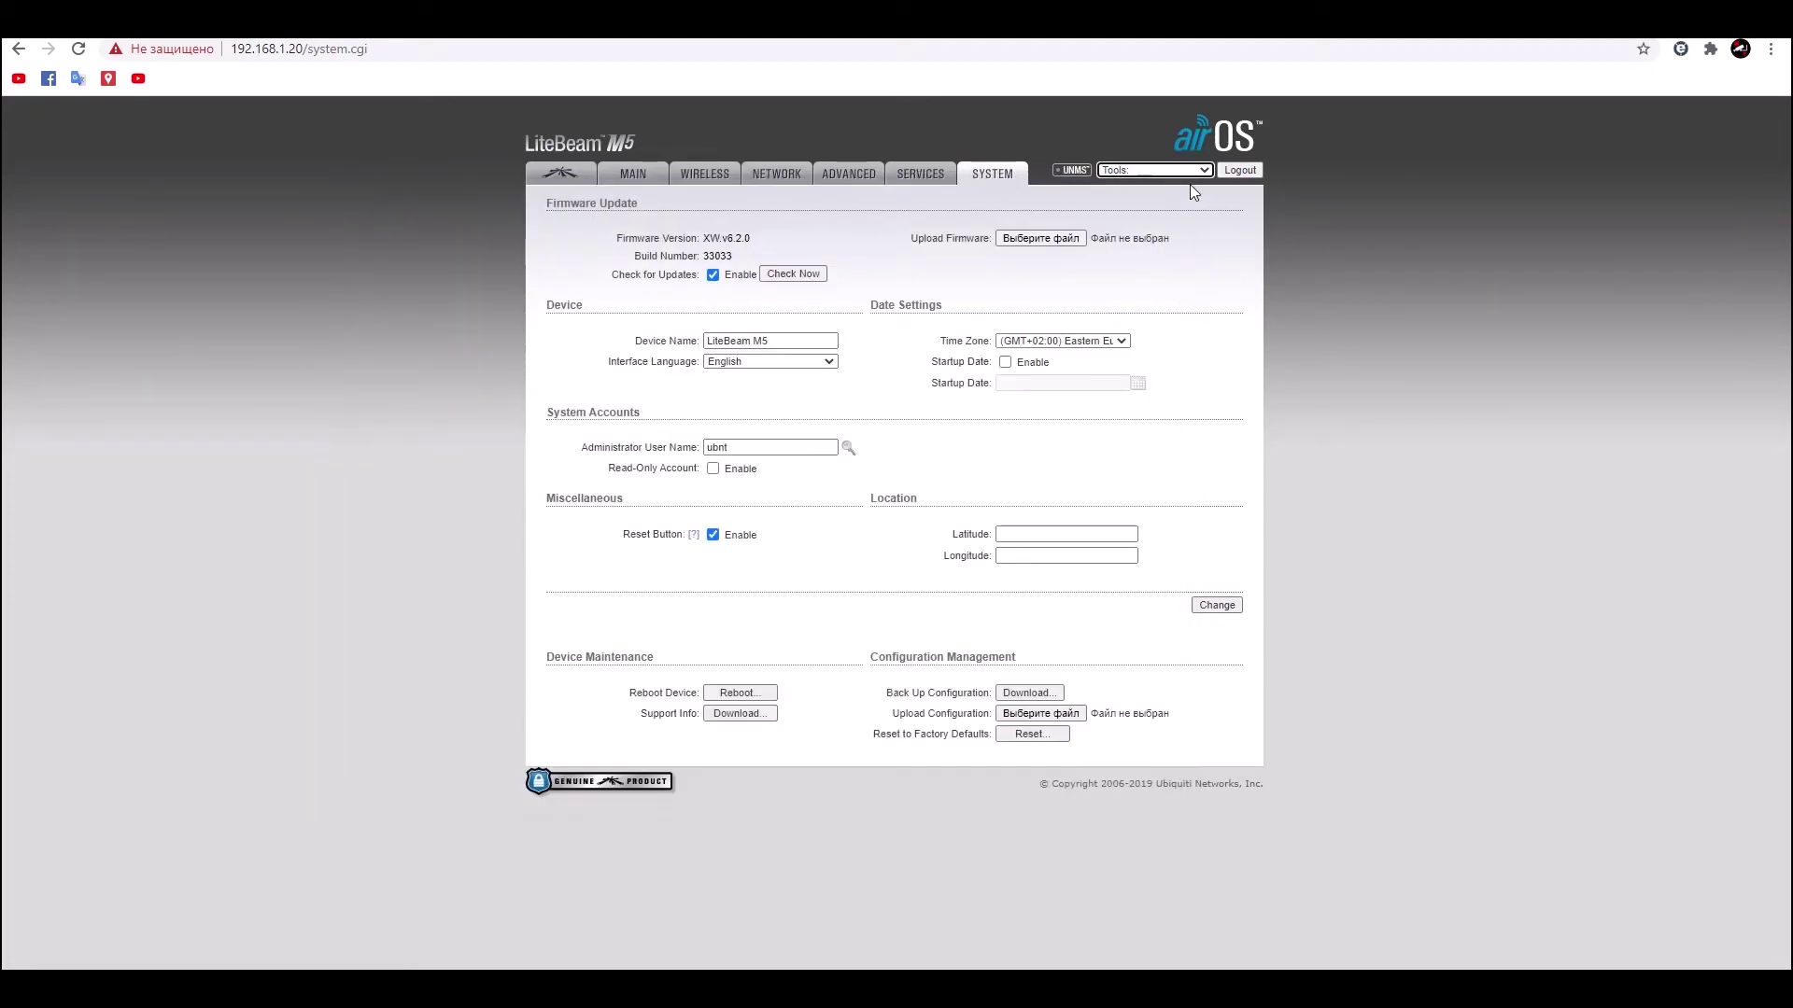
left_click(1204, 172)
left_click(1139, 235)
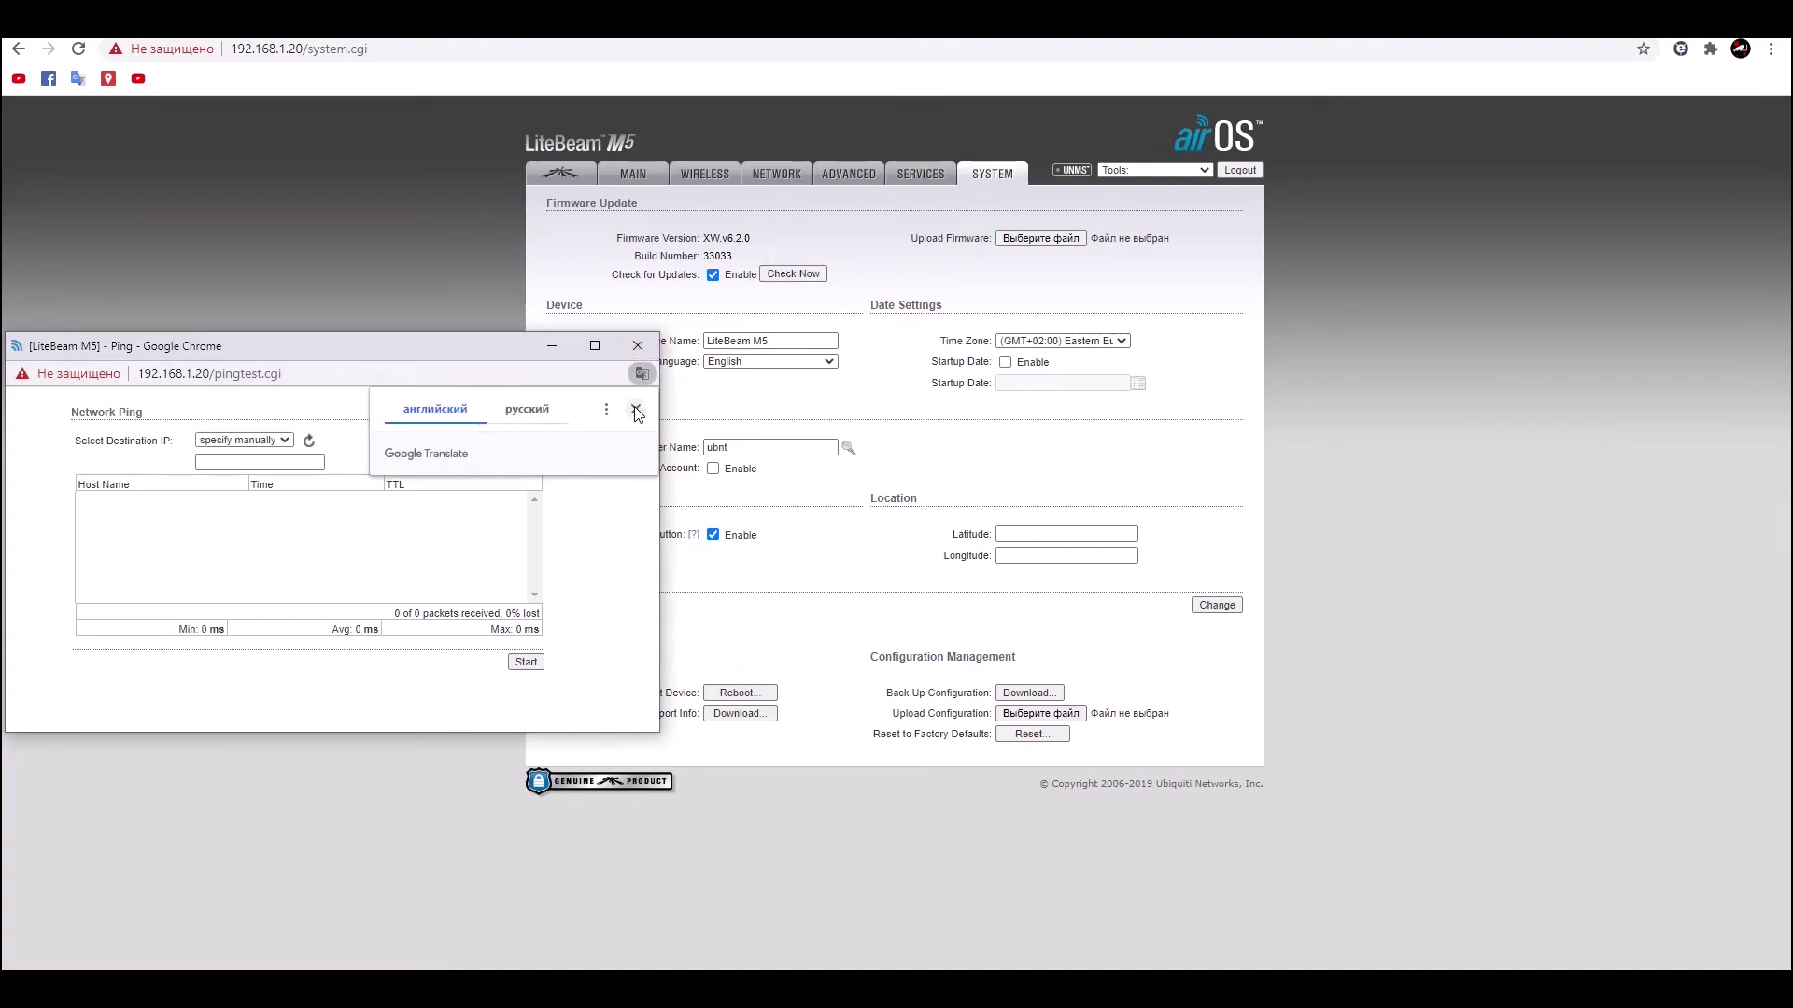
left_click(636, 411)
left_click(637, 346)
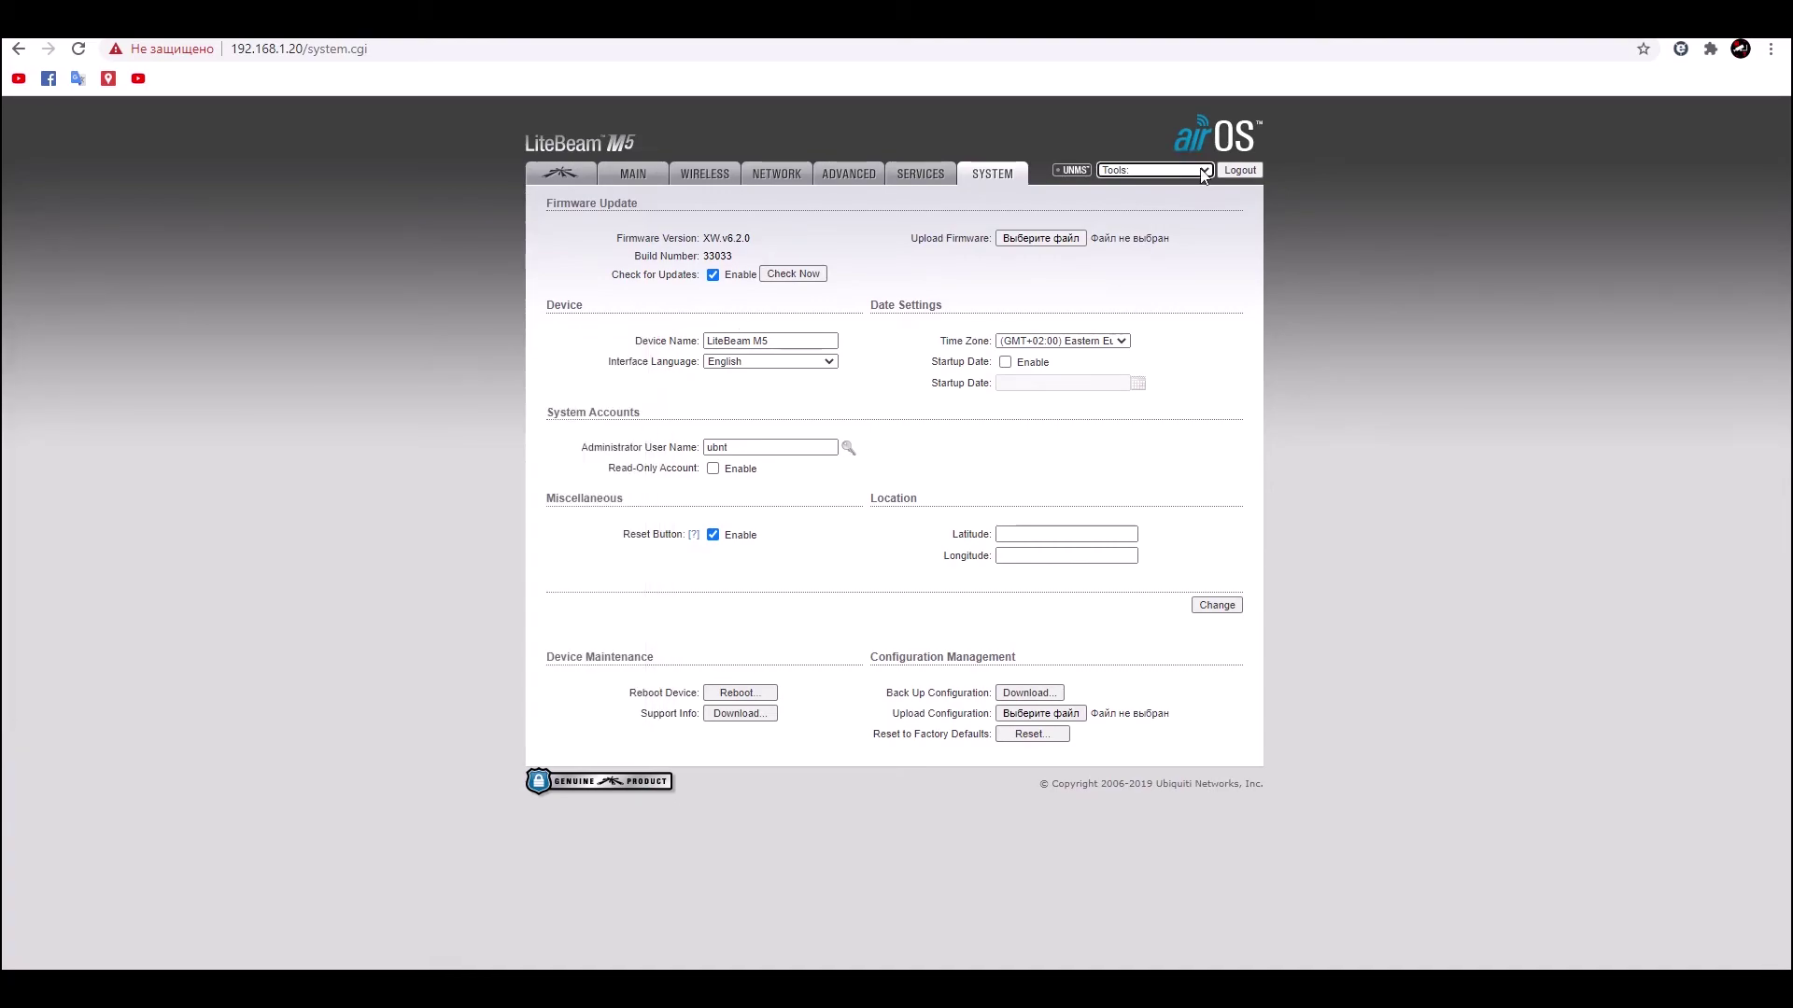
- Open the Traceroute tool and reposition its window to look over the destination host and address resolution options
left_click(1202, 171)
left_click(1128, 250)
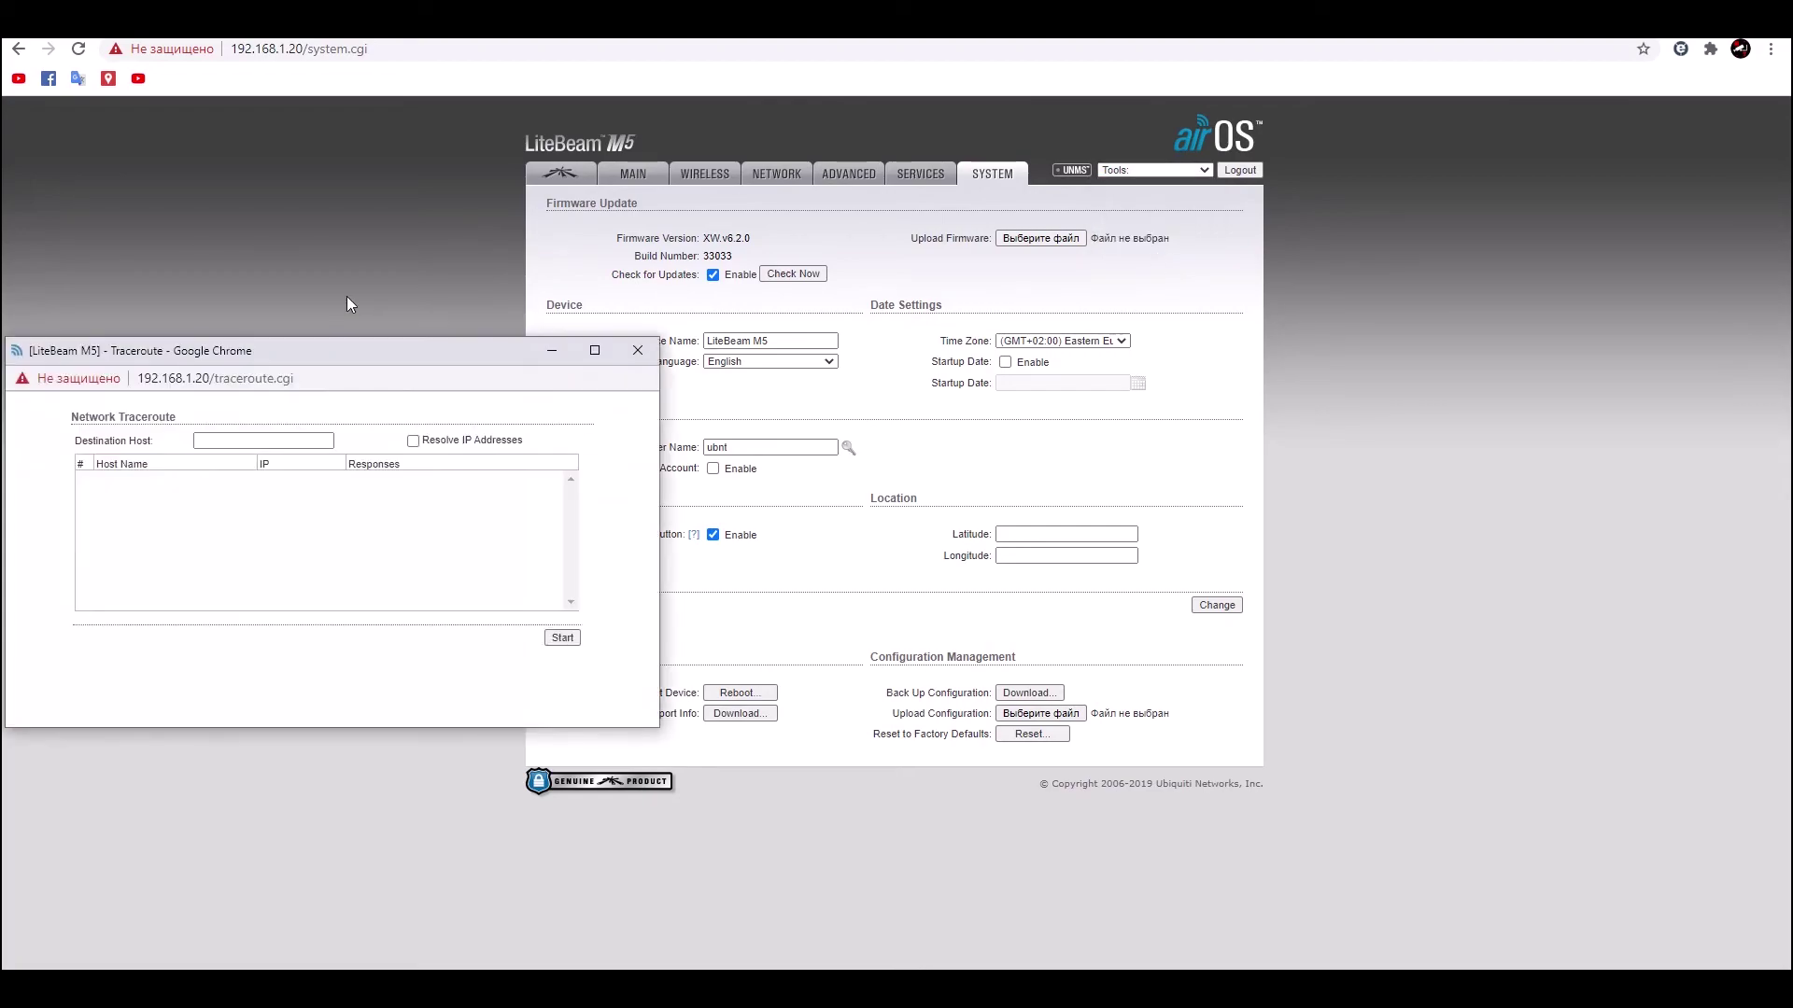
left_click_drag(403, 352, 630, 285)
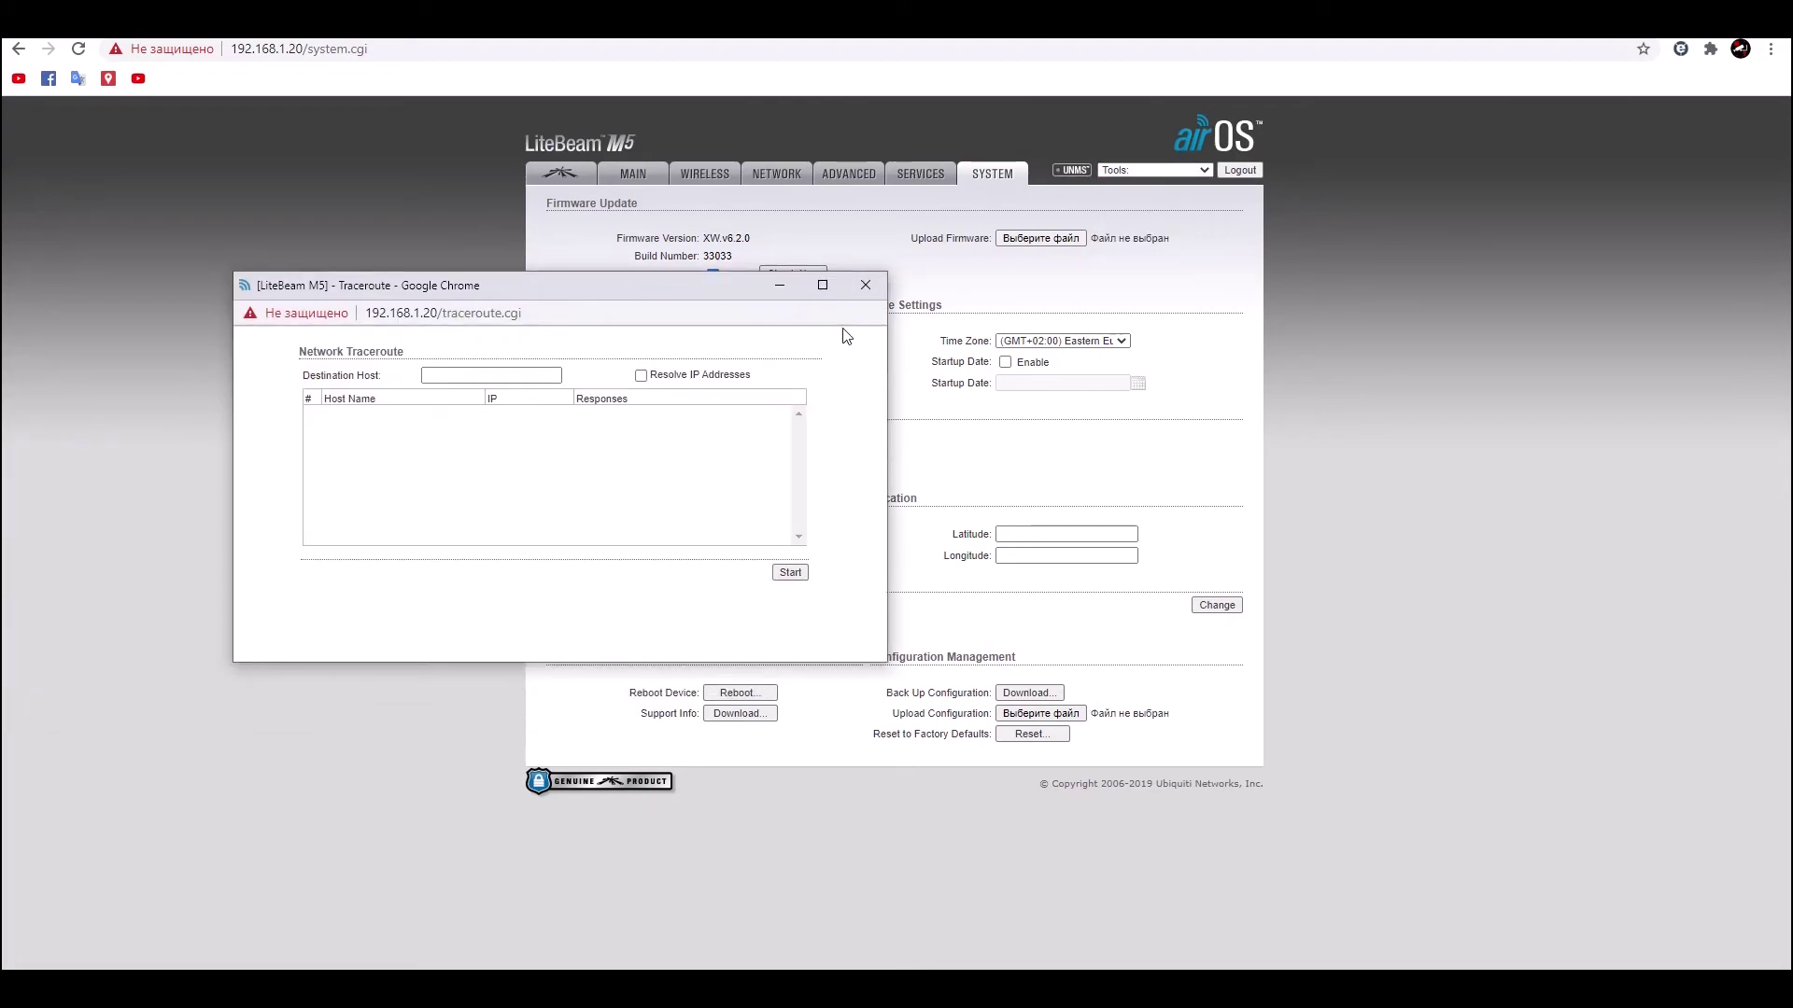
- Open the Speed Test tool, look over its destination, login and port fields, and close it without running a test
left_click(1204, 171)
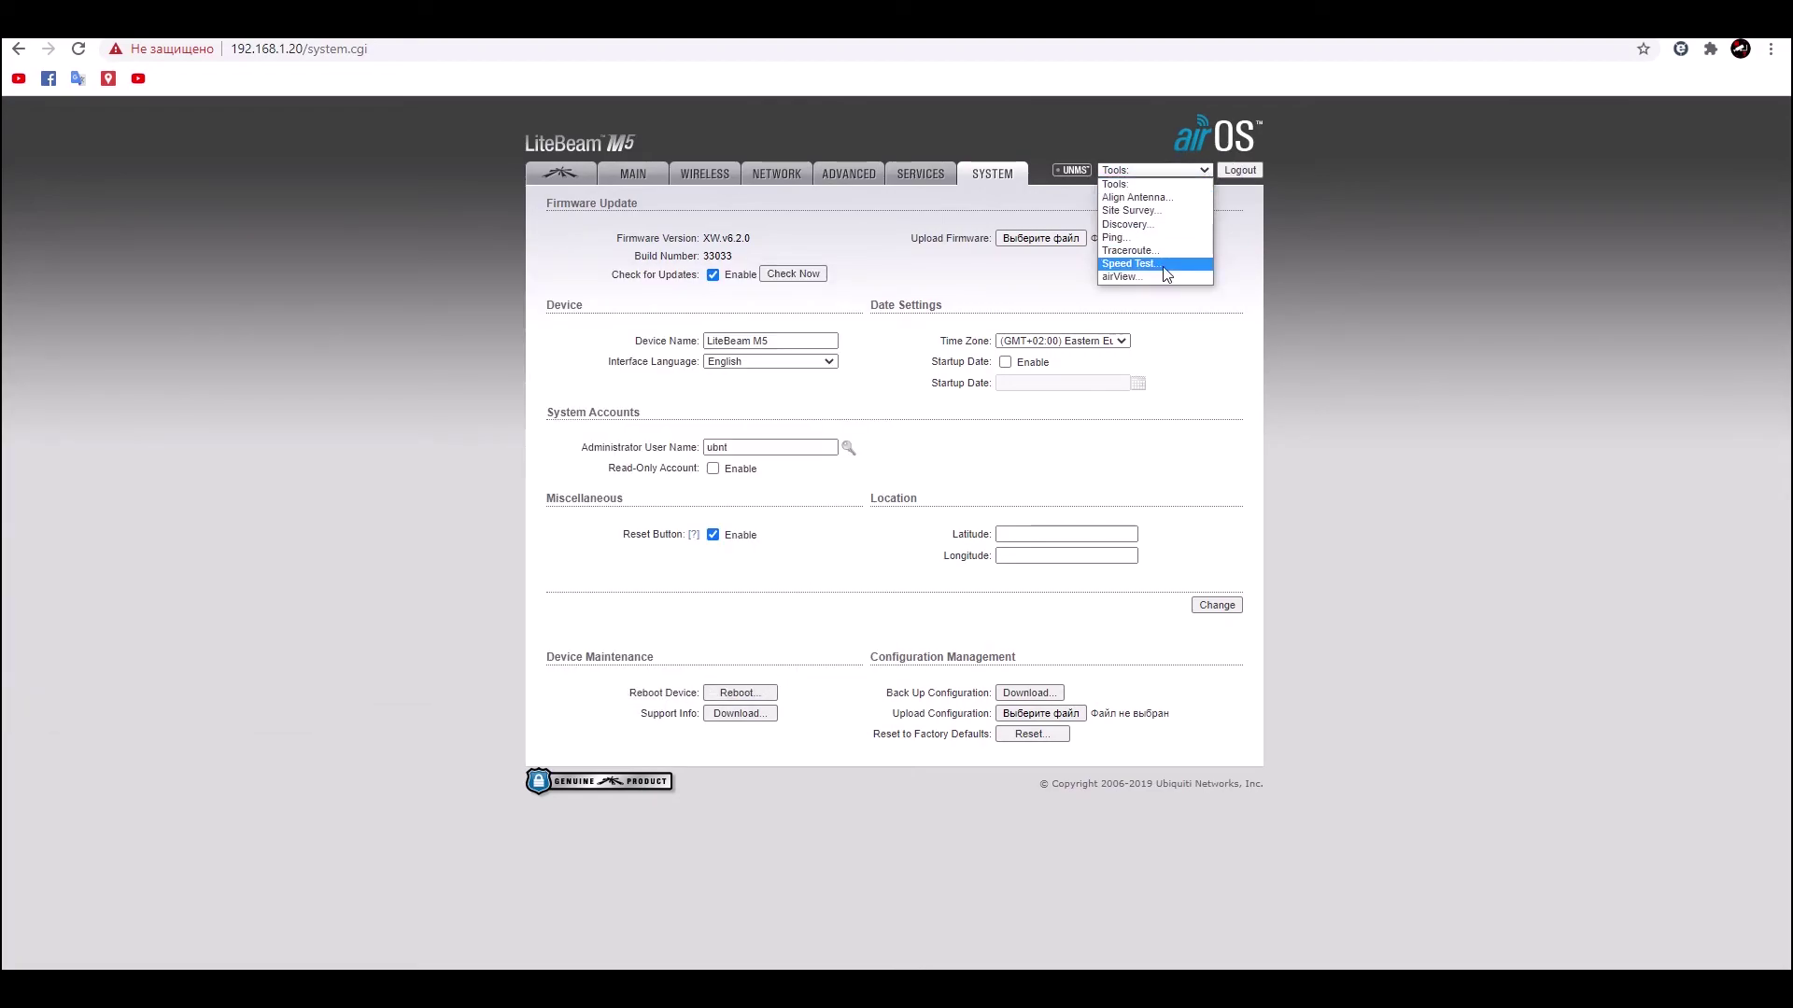
left_click(1127, 263)
left_click(636, 414)
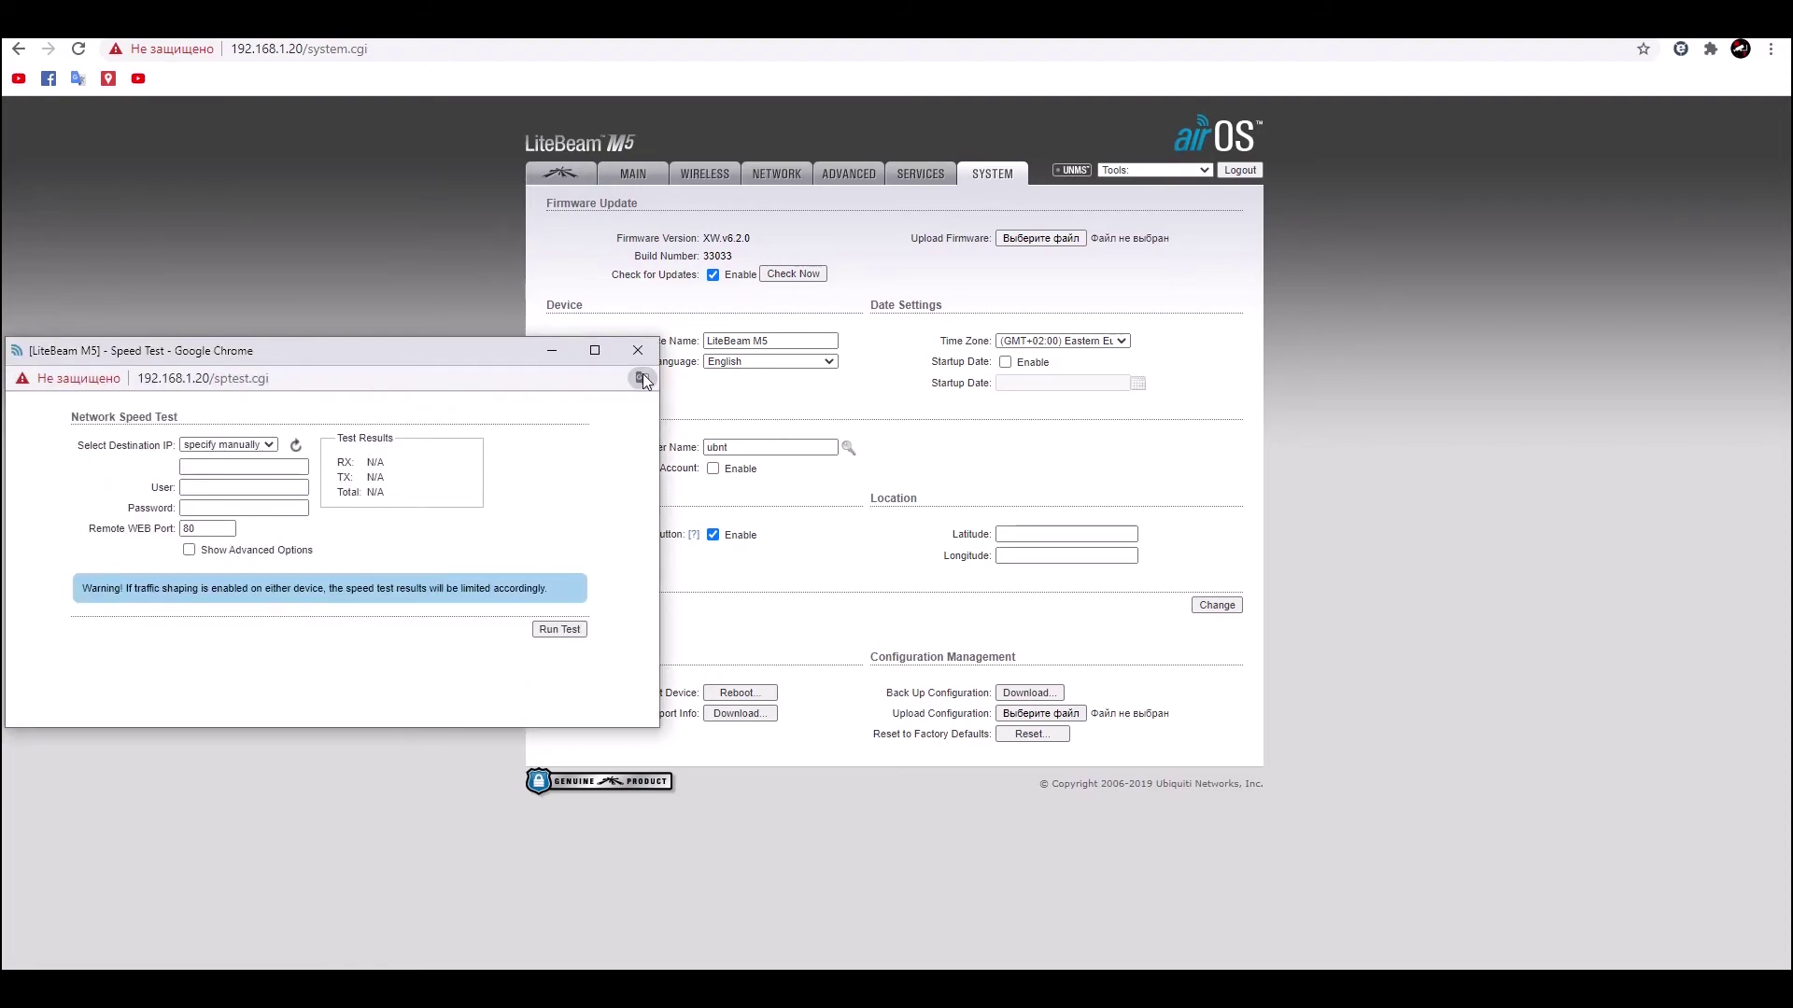
left_click(641, 349)
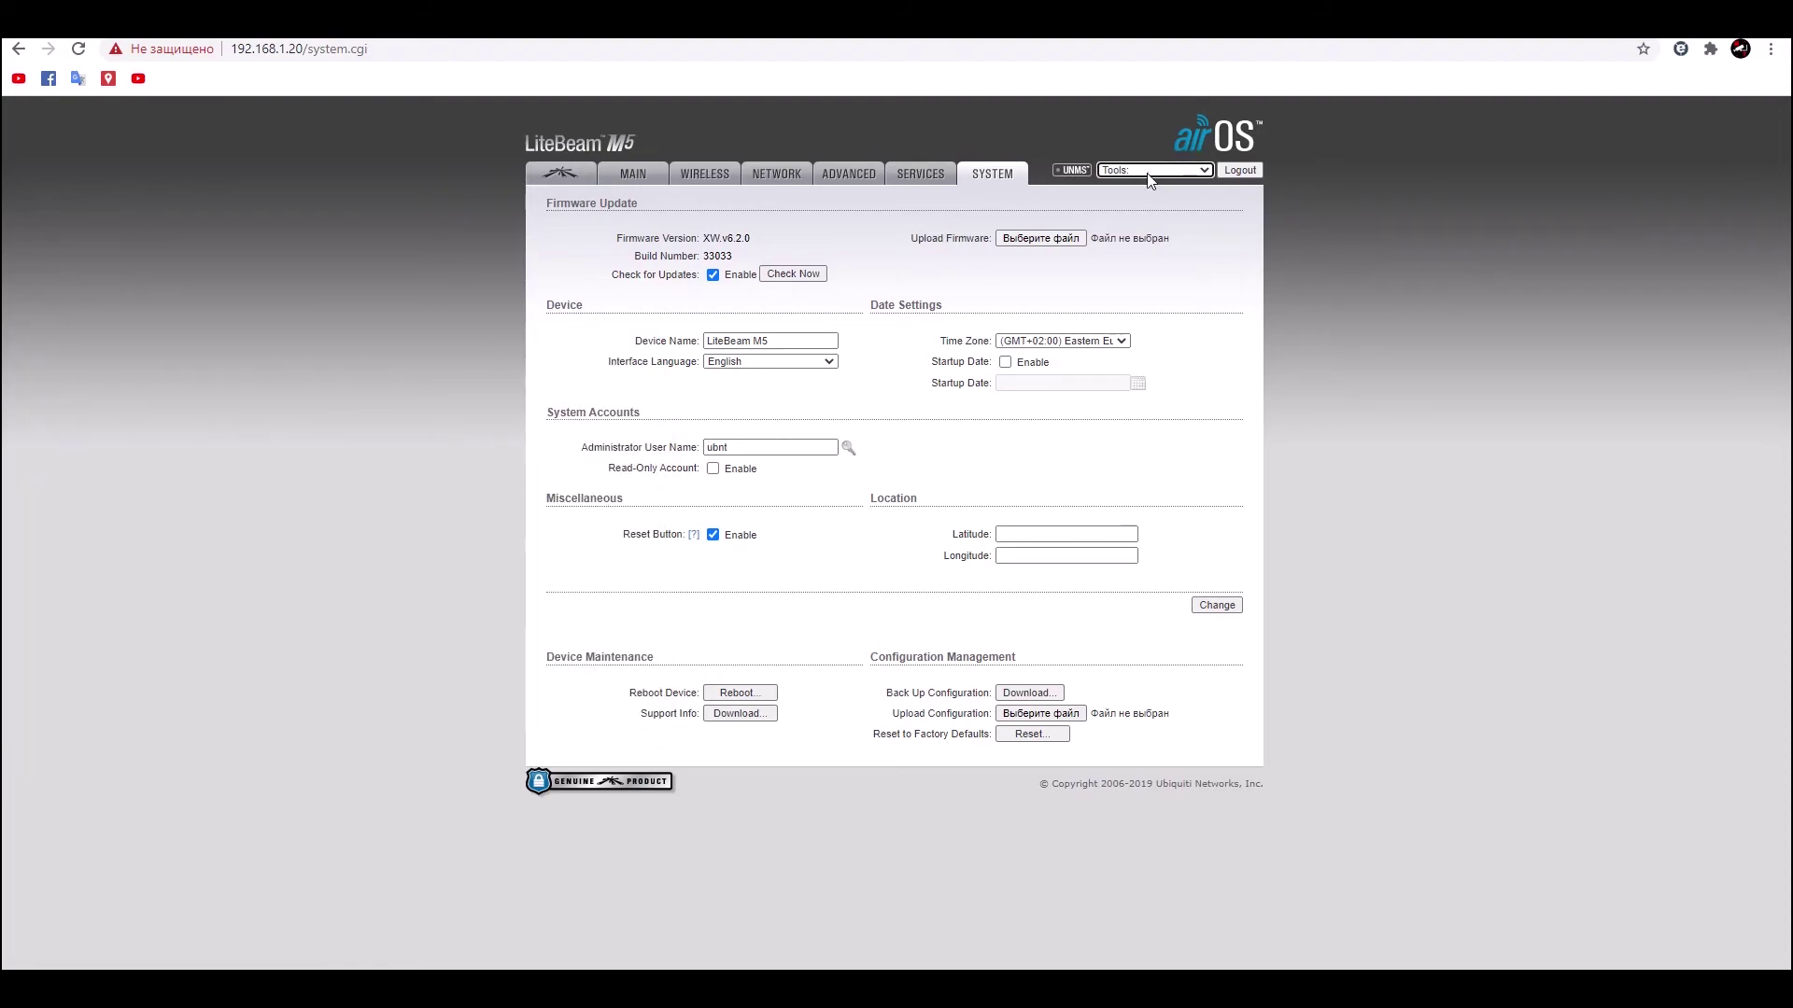